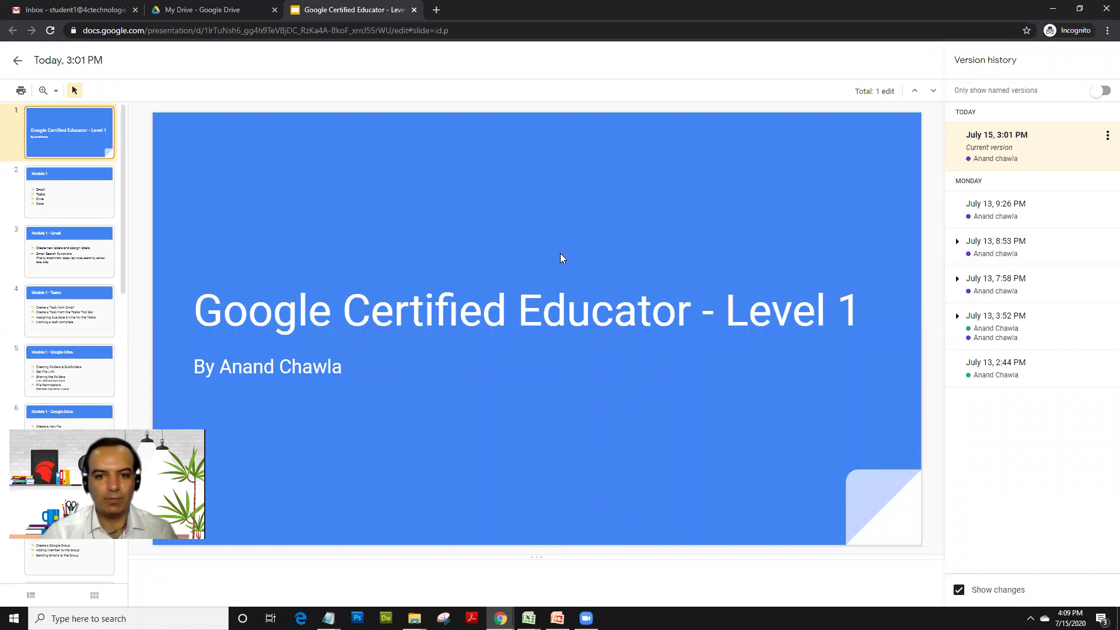
Scroll the version history filmstrip and show slide 15, Module 3 - Blogs
{"action": "scroll", "coordinate": [62, 280], "scroll_direction": "down", "scroll_amount": 12}
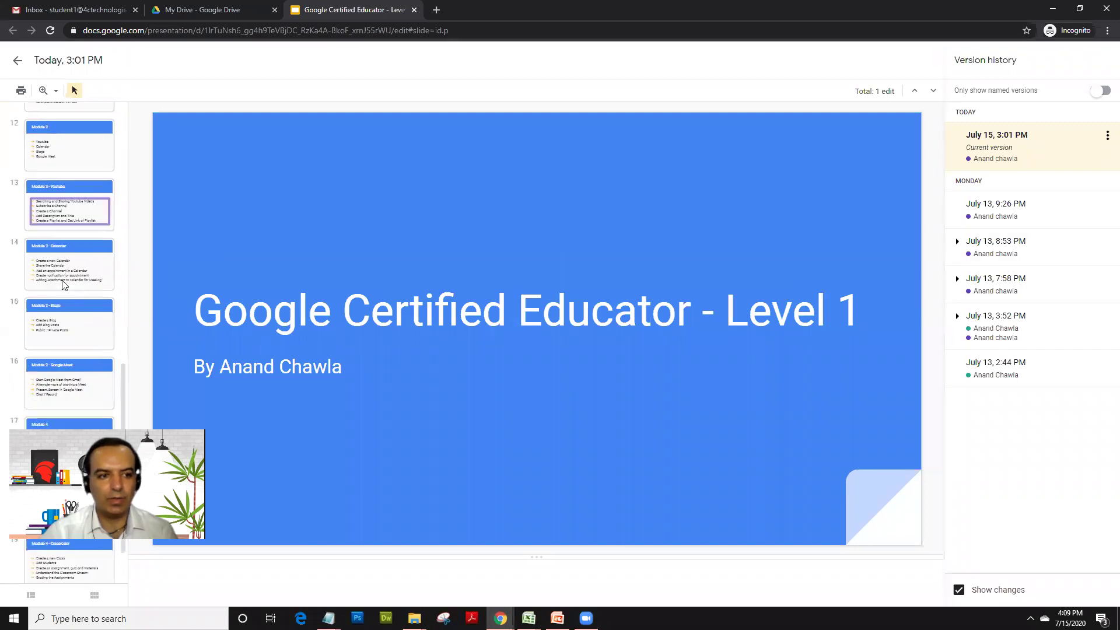
{"action": "left_click", "coordinate": [68, 285]}
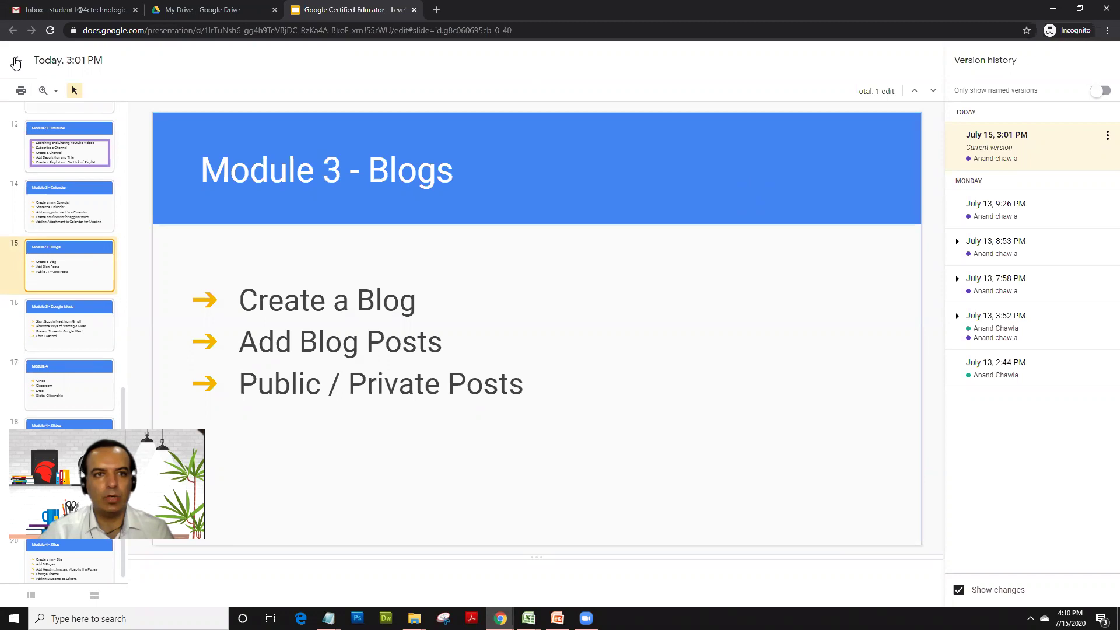
Exit version history back to the editor on slide 15, Module 3 - Blogs
{"action": "left_click", "coordinate": [16, 62]}
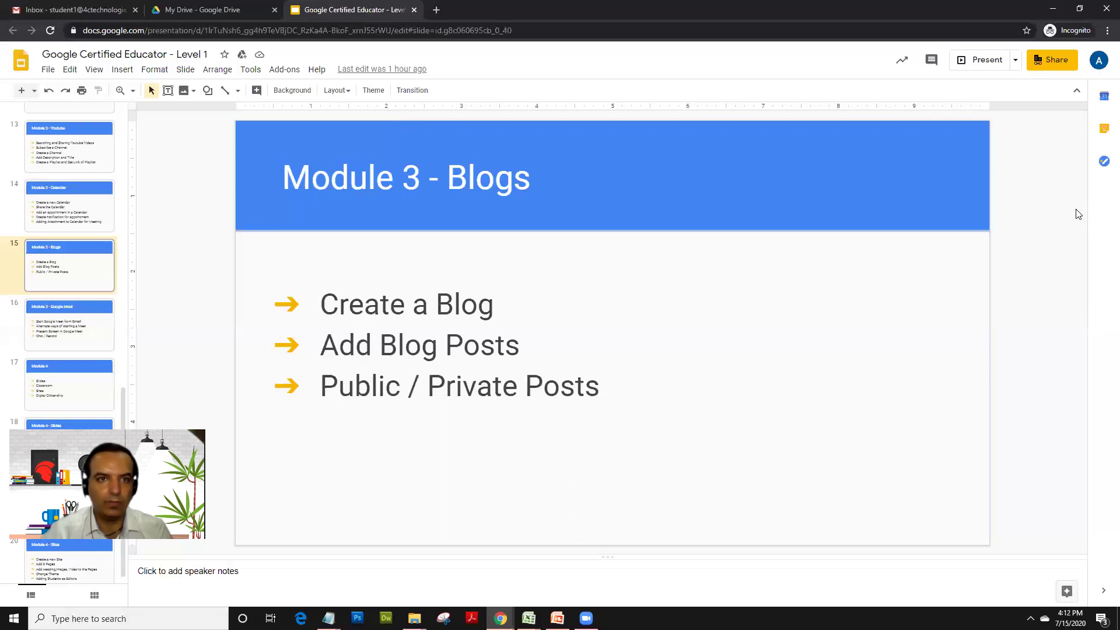
Load blogger.com in a new browser tab
{"action": "left_click", "coordinate": [440, 5]}
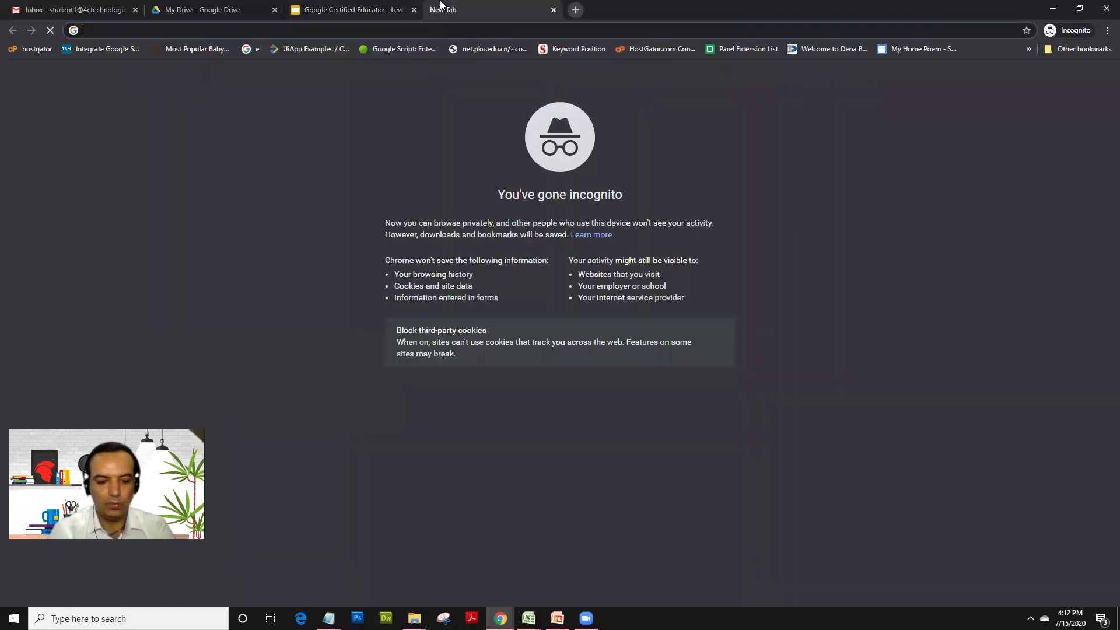
{"action": "type", "text": "blog"}
{"action": "key", "text": "Return"}
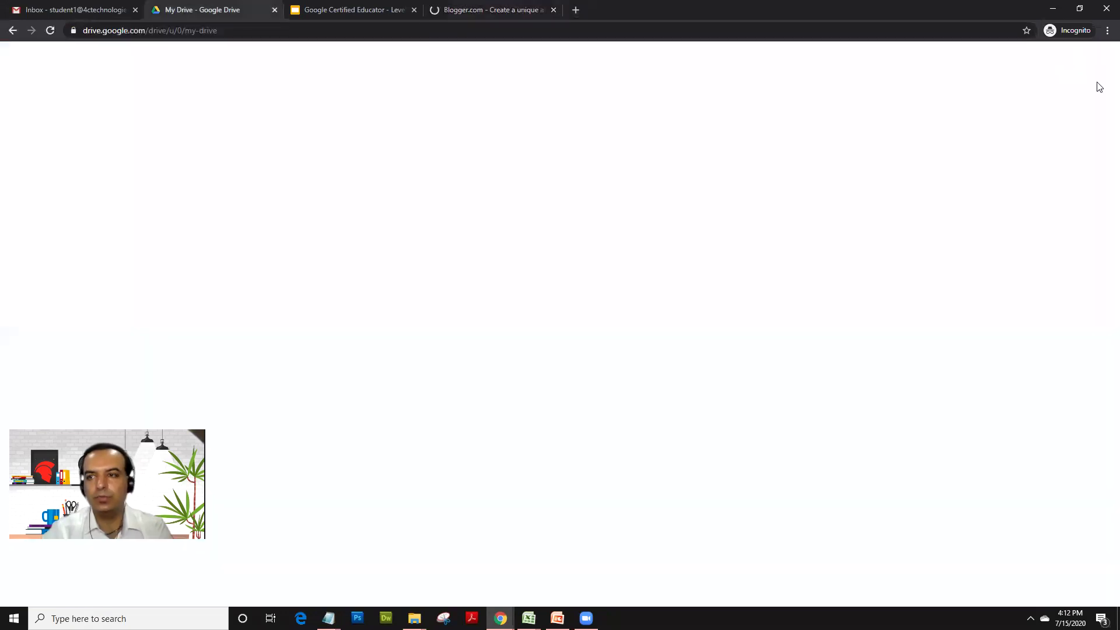
On the Drive tab, browse the Google apps list
{"action": "left_click", "coordinate": [1013, 60]}
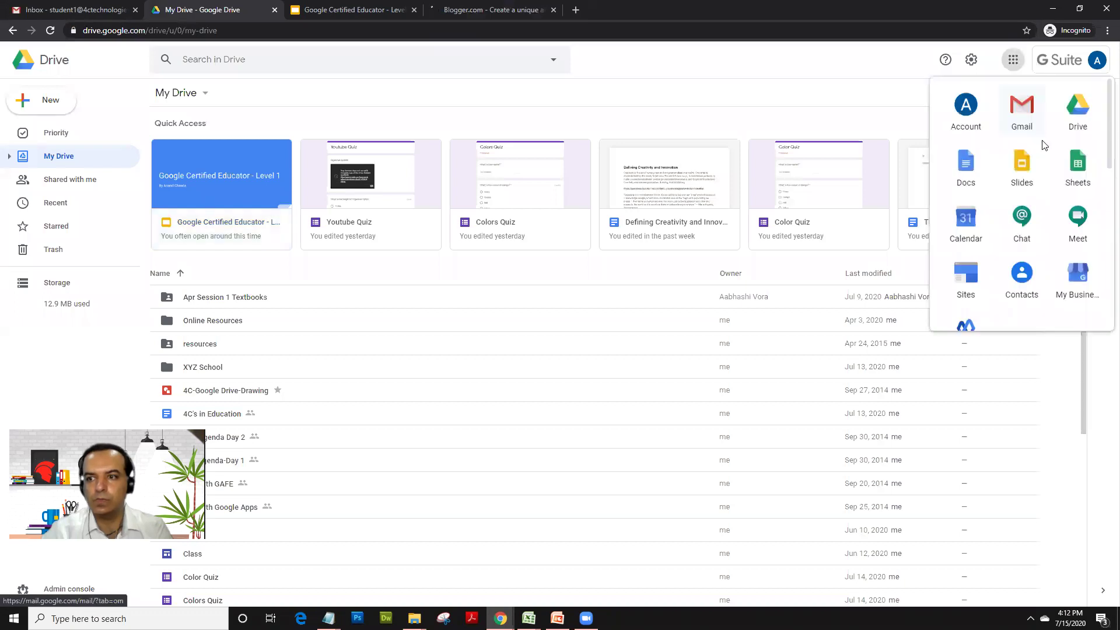
{"action": "scroll", "coordinate": [1045, 145], "scroll_direction": "down", "scroll_amount": 5}
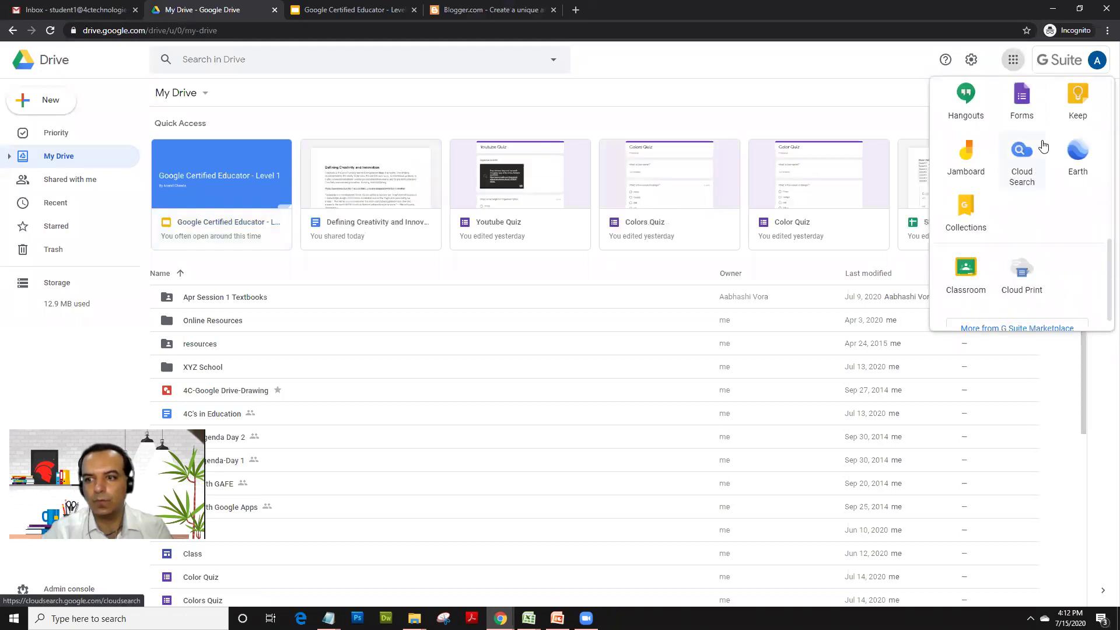
{"action": "scroll", "coordinate": [1062, 204], "scroll_direction": "up", "scroll_amount": 7}
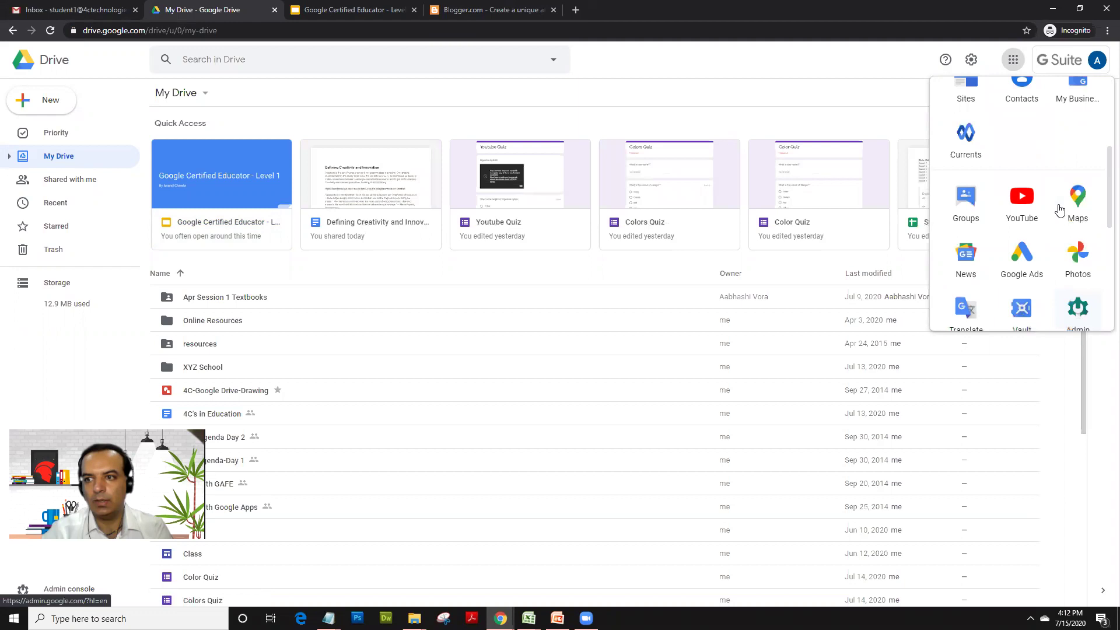
{"action": "scroll", "coordinate": [1062, 215], "scroll_direction": "up", "scroll_amount": 2}
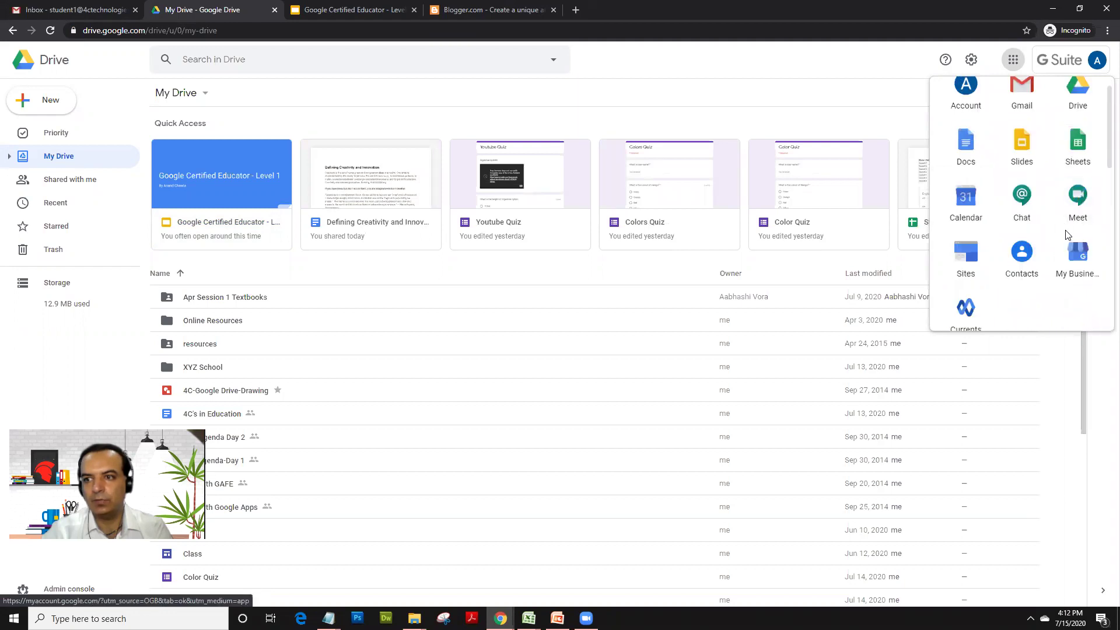
{"action": "scroll", "coordinate": [1067, 235], "scroll_direction": "down", "scroll_amount": 4}
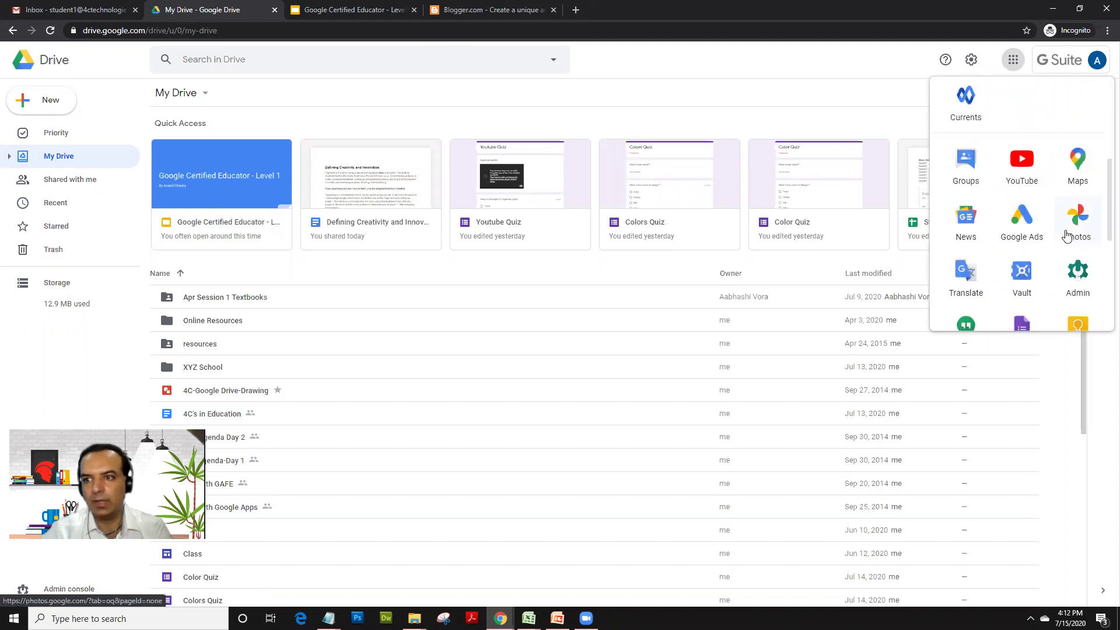
{"action": "scroll", "coordinate": [1050, 245], "scroll_direction": "down", "scroll_amount": 4}
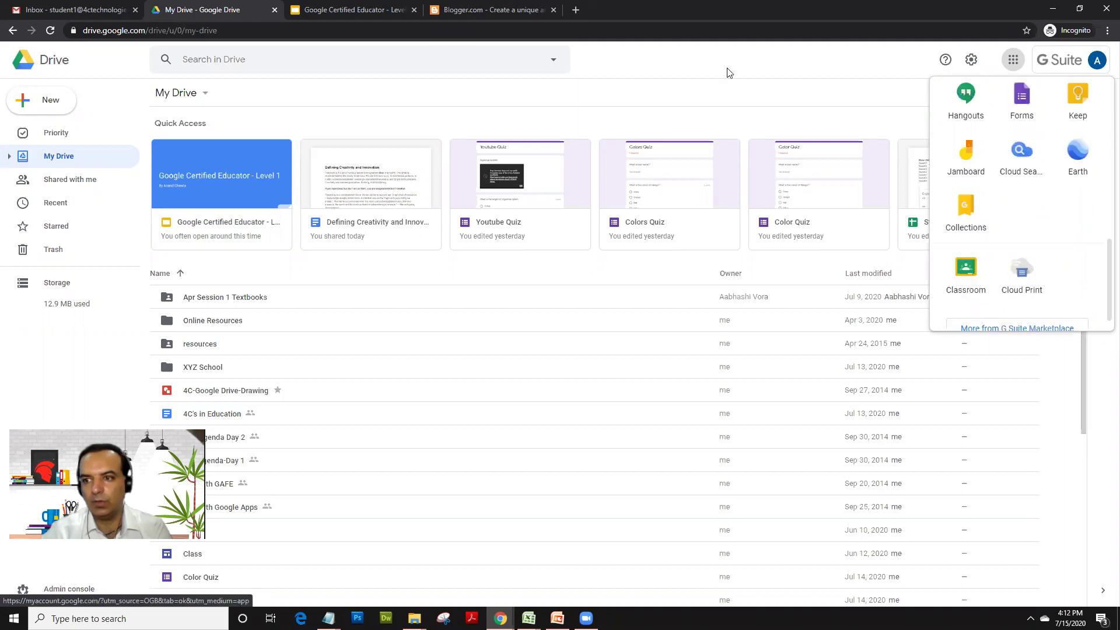
{"action": "scroll", "coordinate": [1050, 209], "scroll_direction": "down", "scroll_amount": 1}
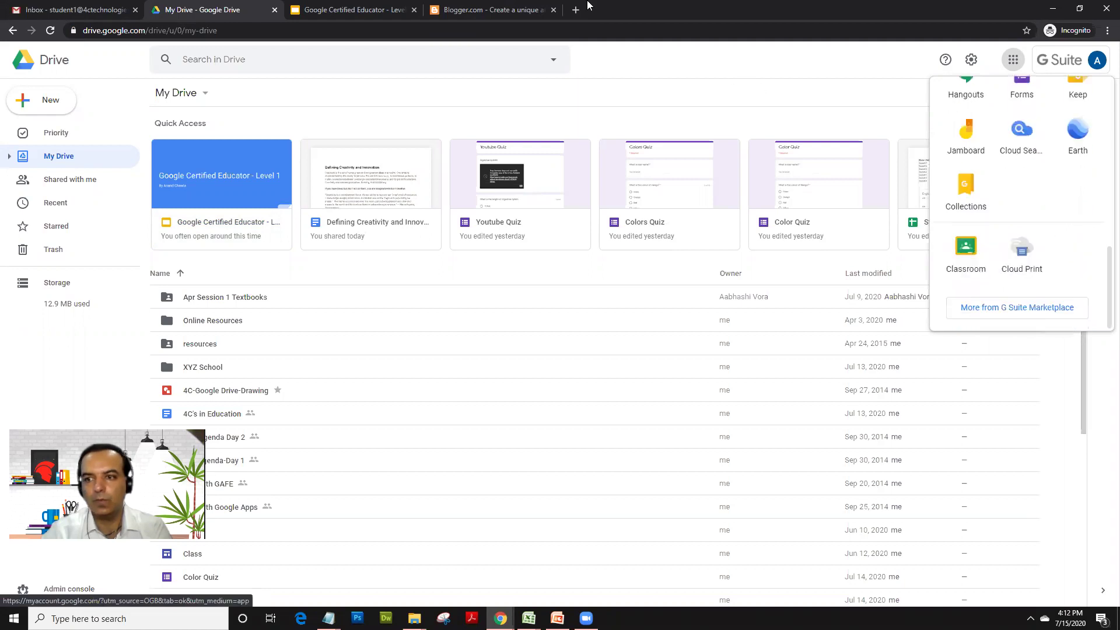
Sign in to Blogger with the student account and start creating a new blog
{"action": "left_click", "coordinate": [527, 8]}
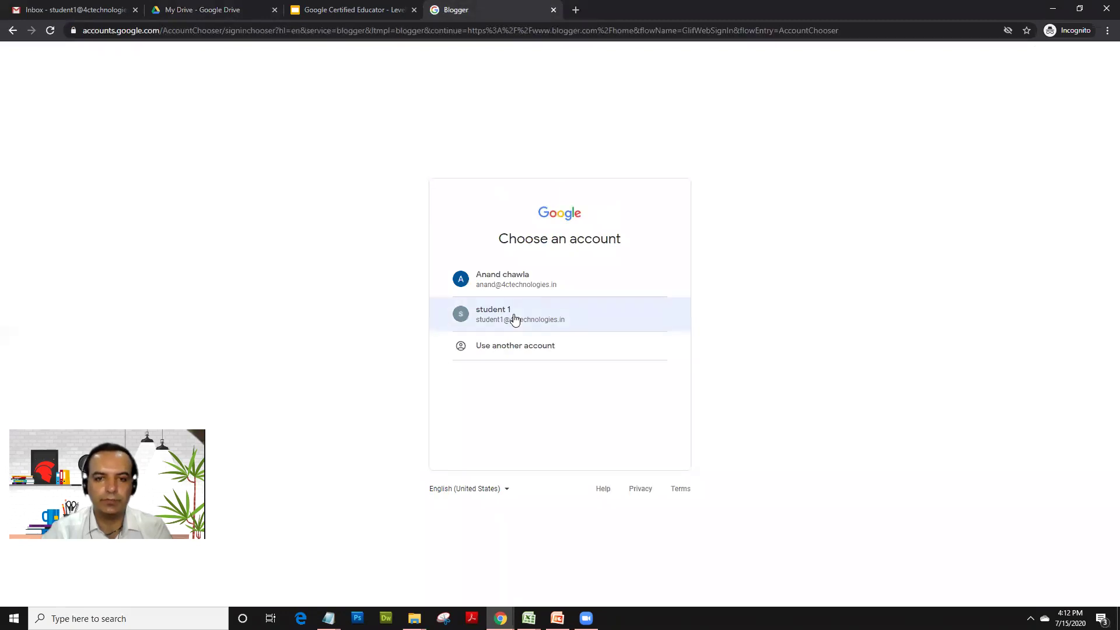
{"action": "left_click", "coordinate": [515, 318]}
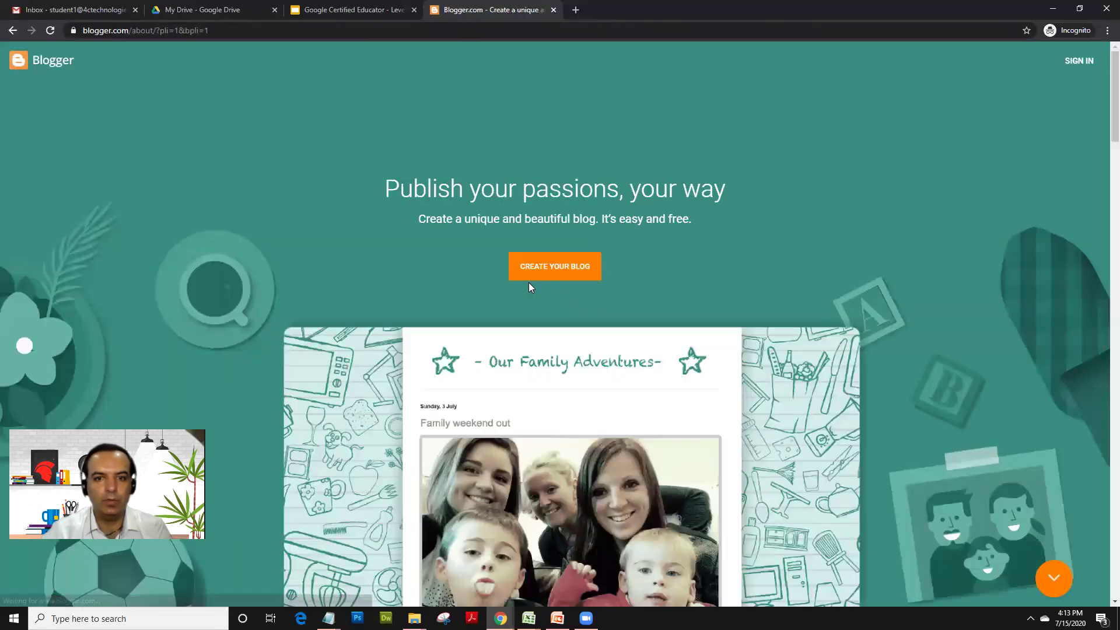
{"action": "left_click", "coordinate": [558, 268]}
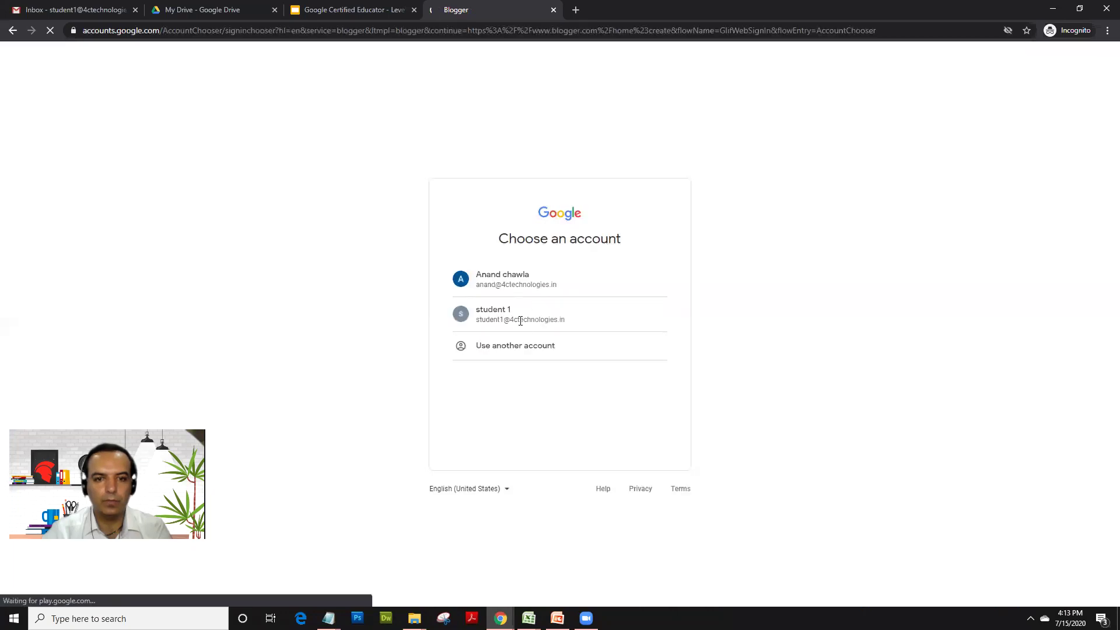
{"action": "left_click", "coordinate": [521, 324]}
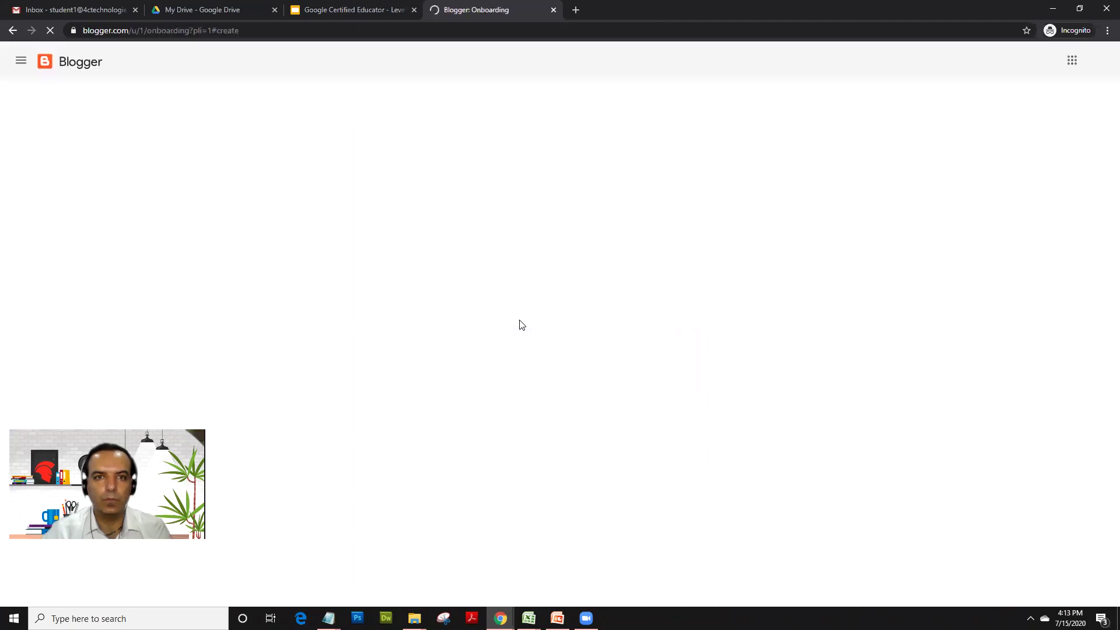
Title the blog 'My Friendship' and set an available address trimmed from myfriend15june2020
{"action": "left_click", "coordinate": [534, 198]}
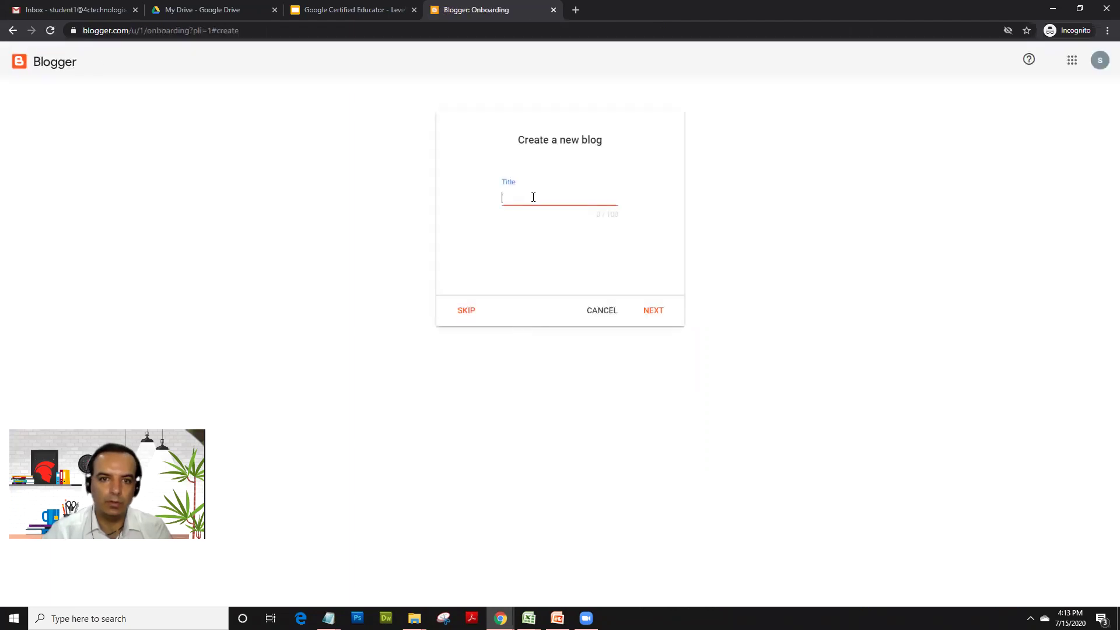
{"action": "type", "text": "My Friendship"}
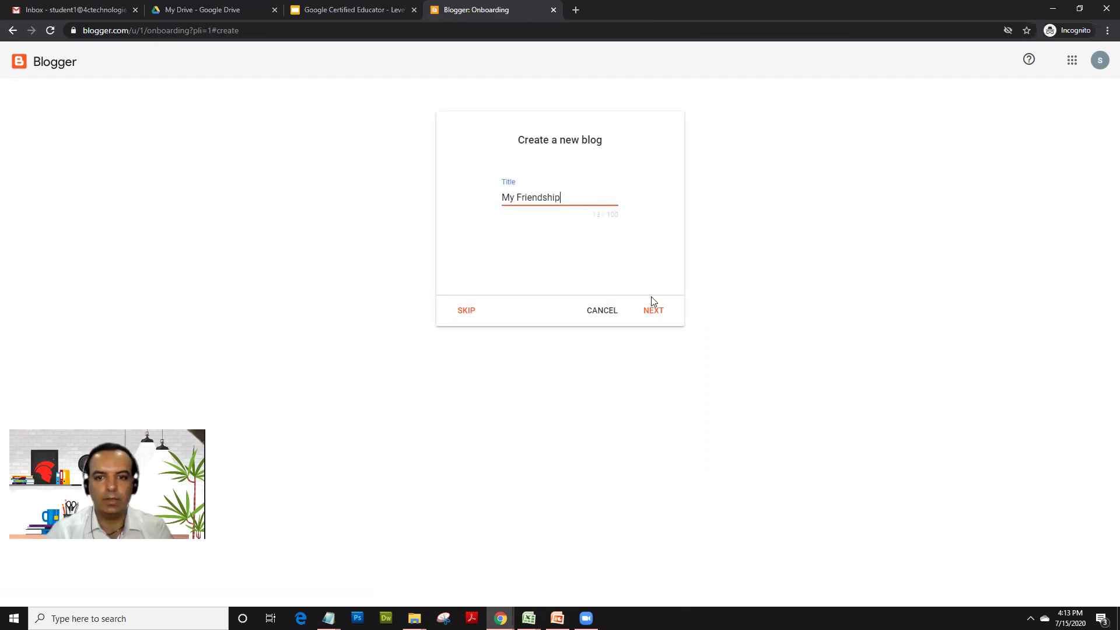
{"action": "left_click", "coordinate": [654, 316]}
{"action": "left_click", "coordinate": [532, 196]}
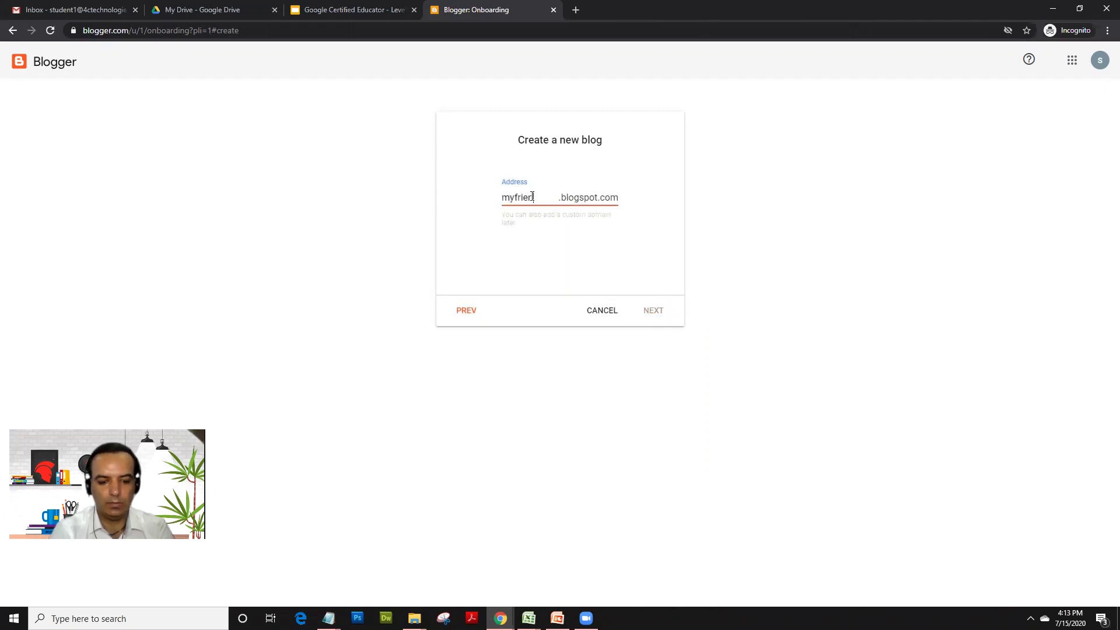
{"action": "type", "text": "myfriend"}
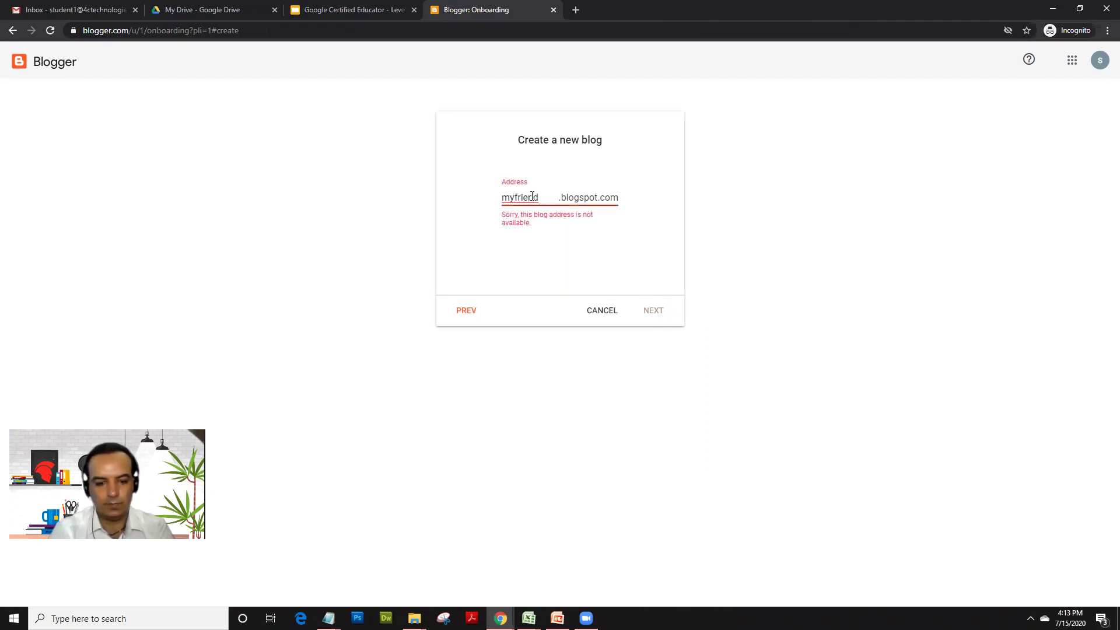
{"action": "type", "text": "15june2020"}
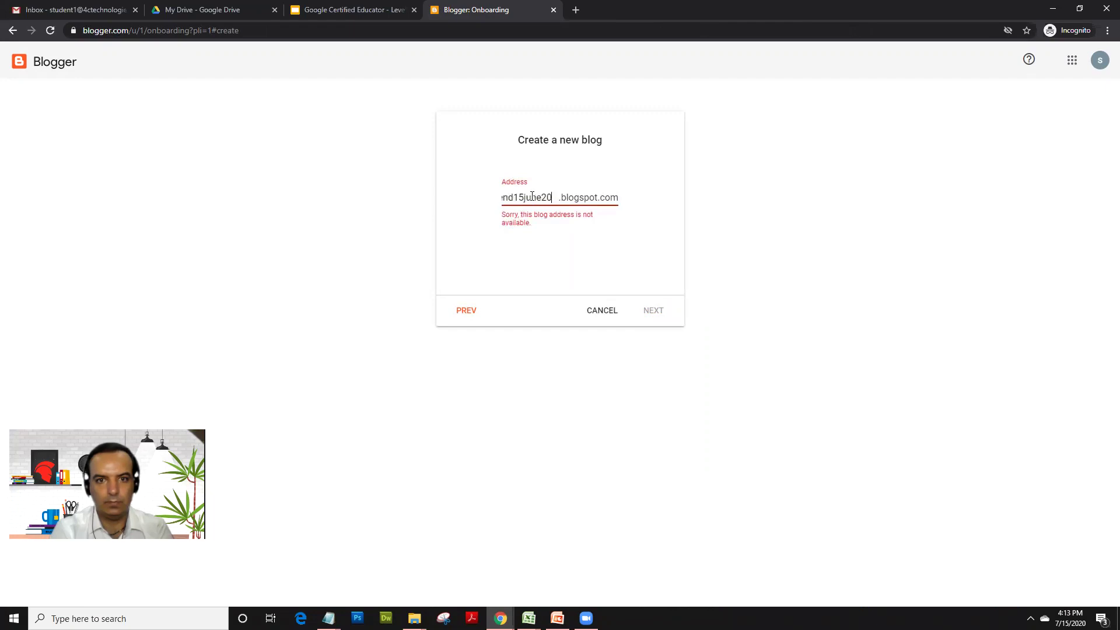
{"action": "key", "text": "BackSpace"}
{"action": "key", "text": "BackSpace"}
{"action": "key", "text": "BackSpace"}
{"action": "key", "text": "BackSpace"}
{"action": "key", "text": "BackSpace"}
{"action": "key", "text": "BackSpace"}
{"action": "key", "text": "BackSpace"}
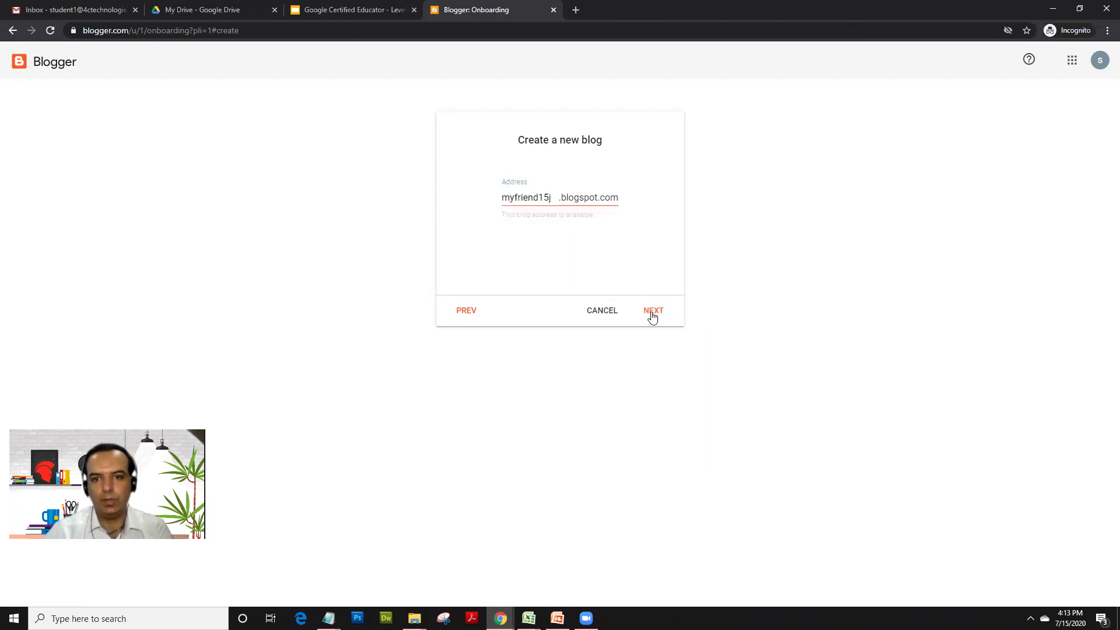
{"action": "left_click", "coordinate": [653, 314]}
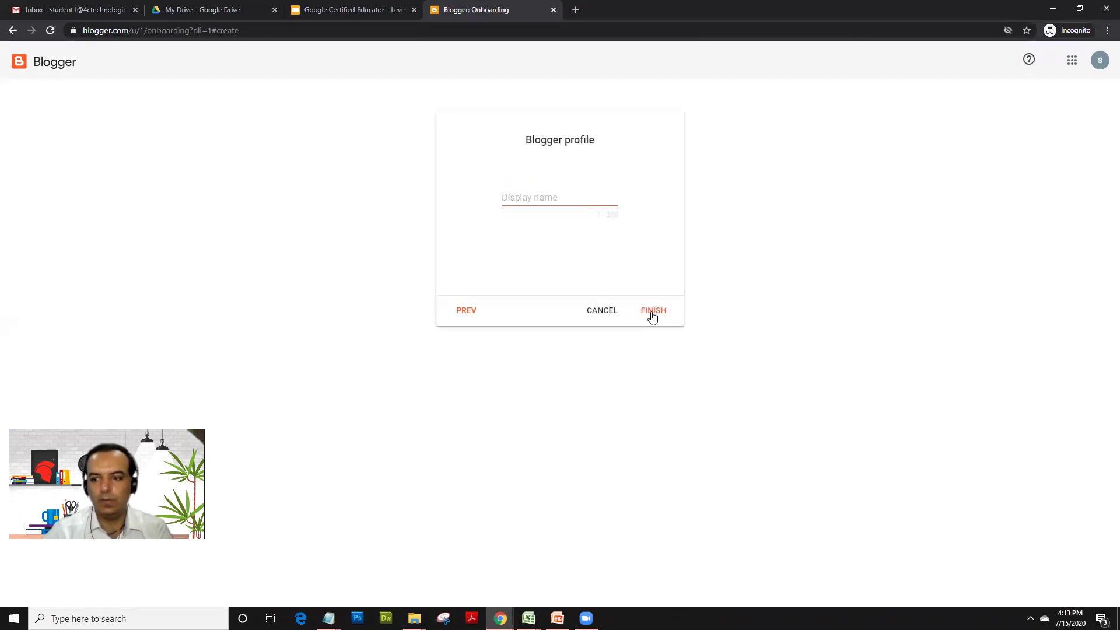
Set the Blogger profile display name to 'Student' and finish setup
{"action": "left_click", "coordinate": [554, 193]}
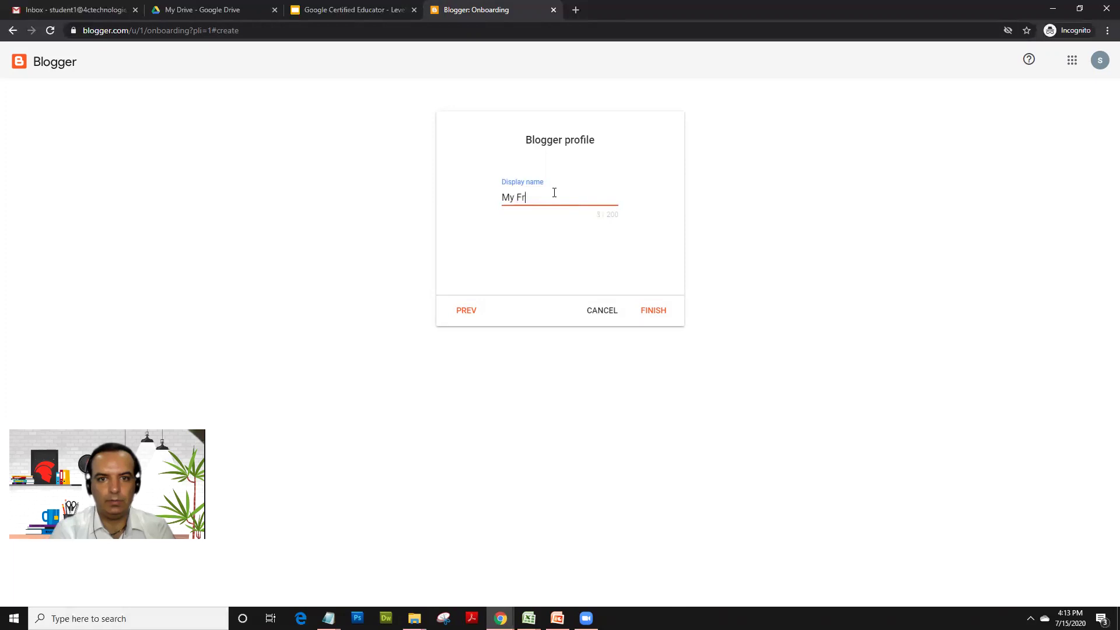
{"action": "type", "text": "St"}
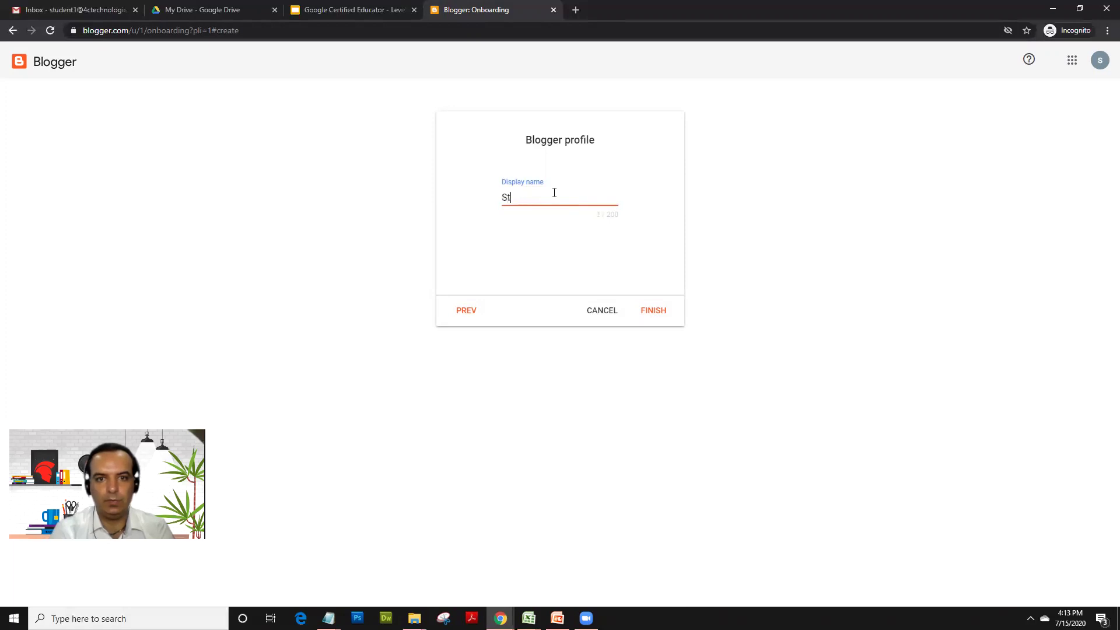
{"action": "type", "text": "udent 1"}
{"action": "left_click", "coordinate": [651, 315]}
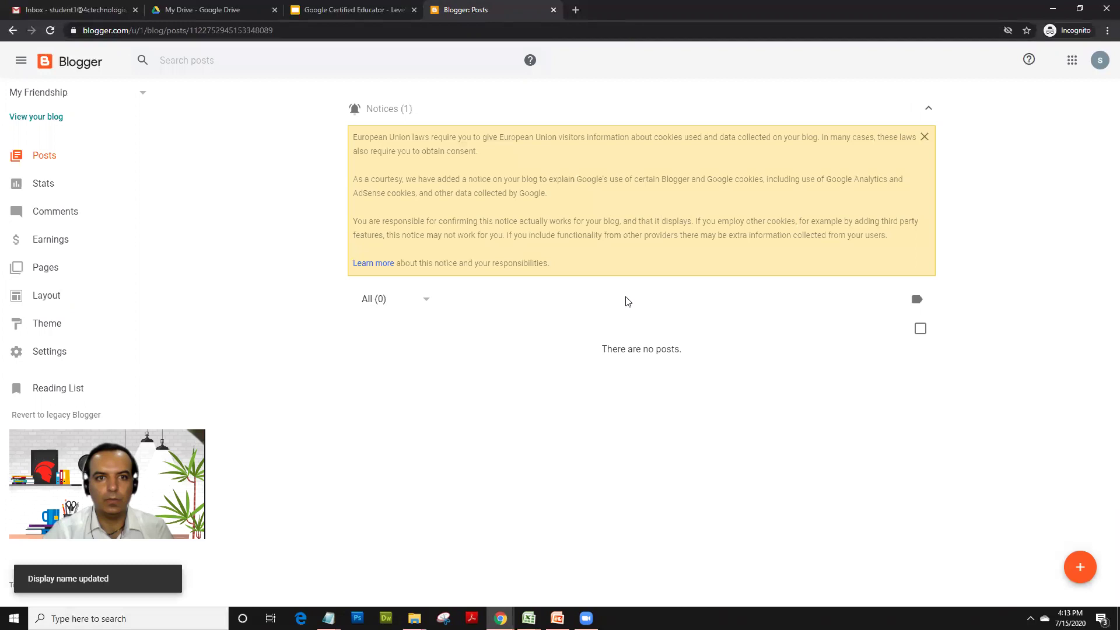
Dismiss the cookie notice and start a post titled 'My Friendship' with body 'I am going to write…'
{"action": "left_click", "coordinate": [926, 139]}
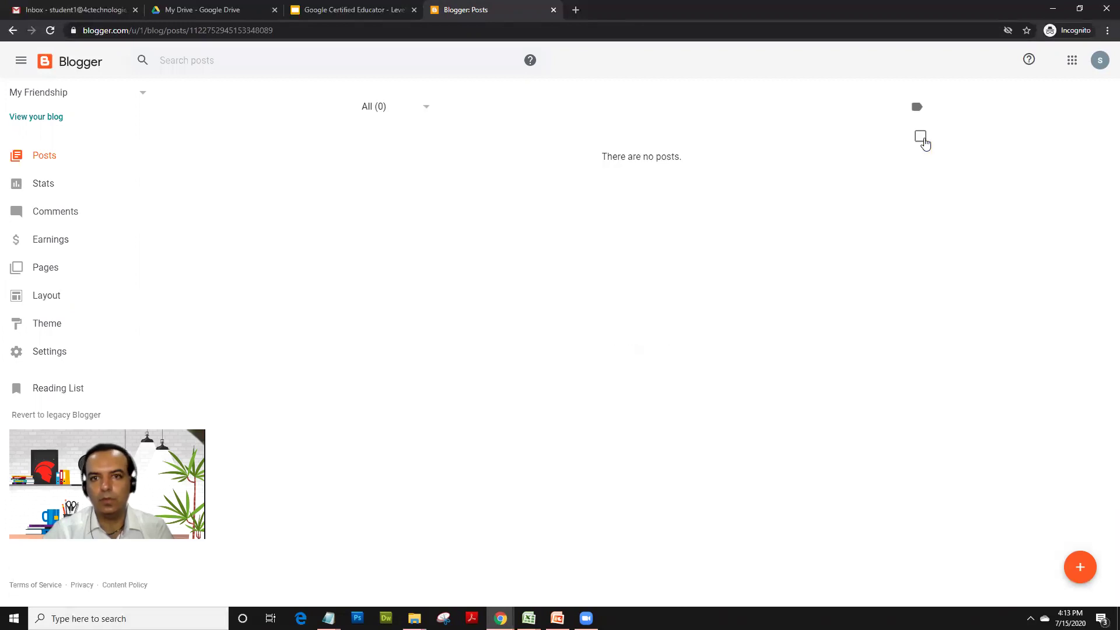
{"action": "left_click", "coordinate": [1081, 568]}
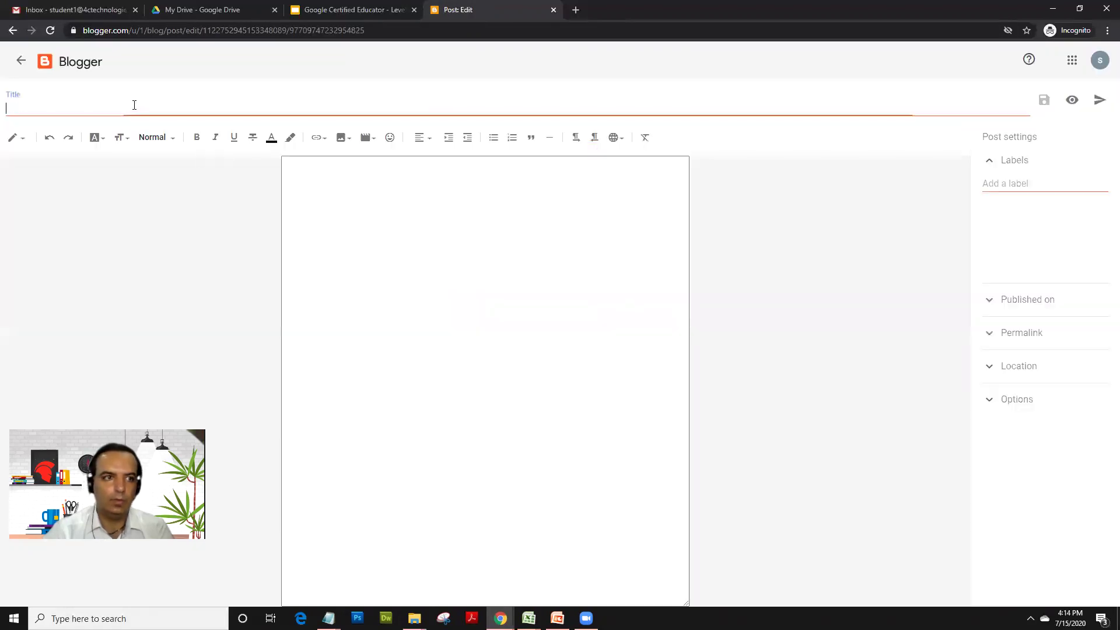
{"action": "type", "text": "My Friendship"}
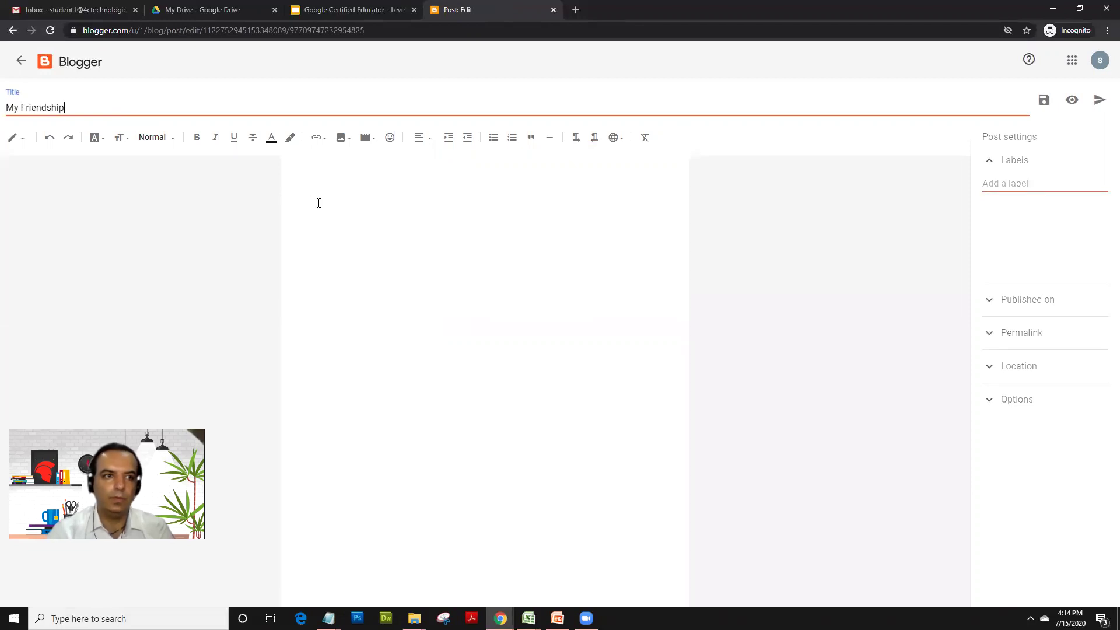
{"action": "left_click", "coordinate": [318, 202]}
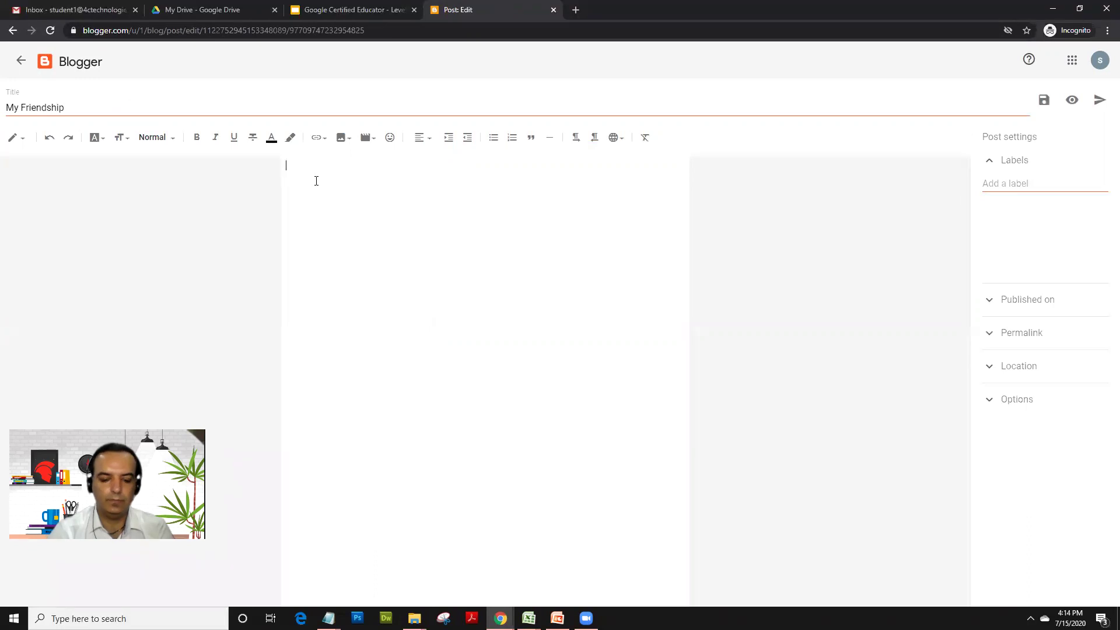
{"action": "type", "text": "I am goi"}
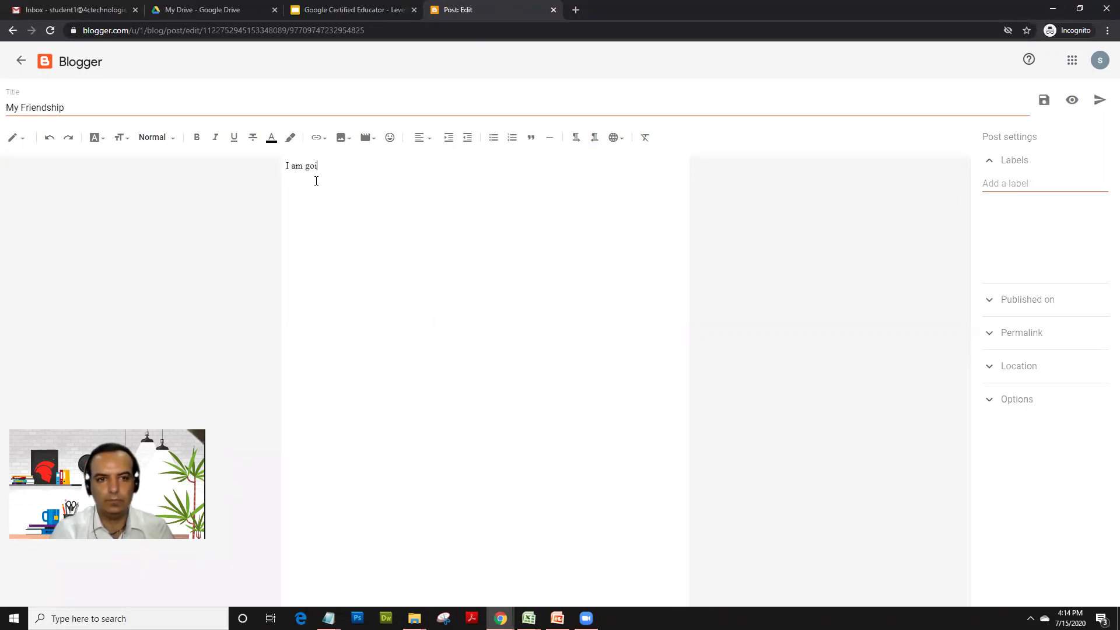
{"action": "type", "text": "ng to write a few "}
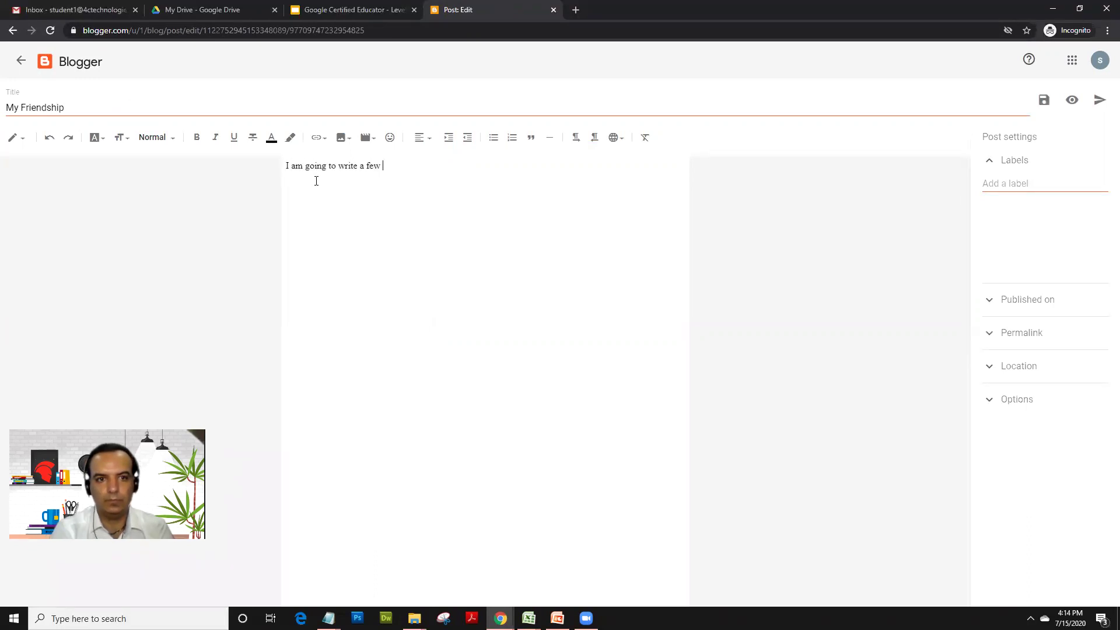
{"action": "type", "text": "words on my friend."}
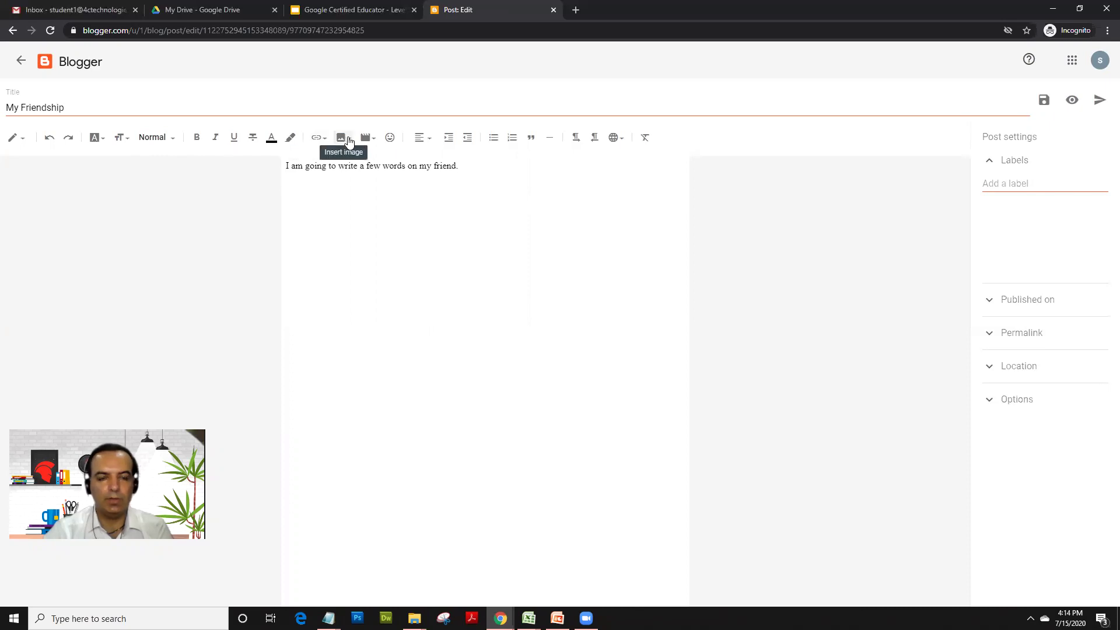
Check the Insert image and Input tools menus, close both, and return to the post body
{"action": "left_click", "coordinate": [348, 139]}
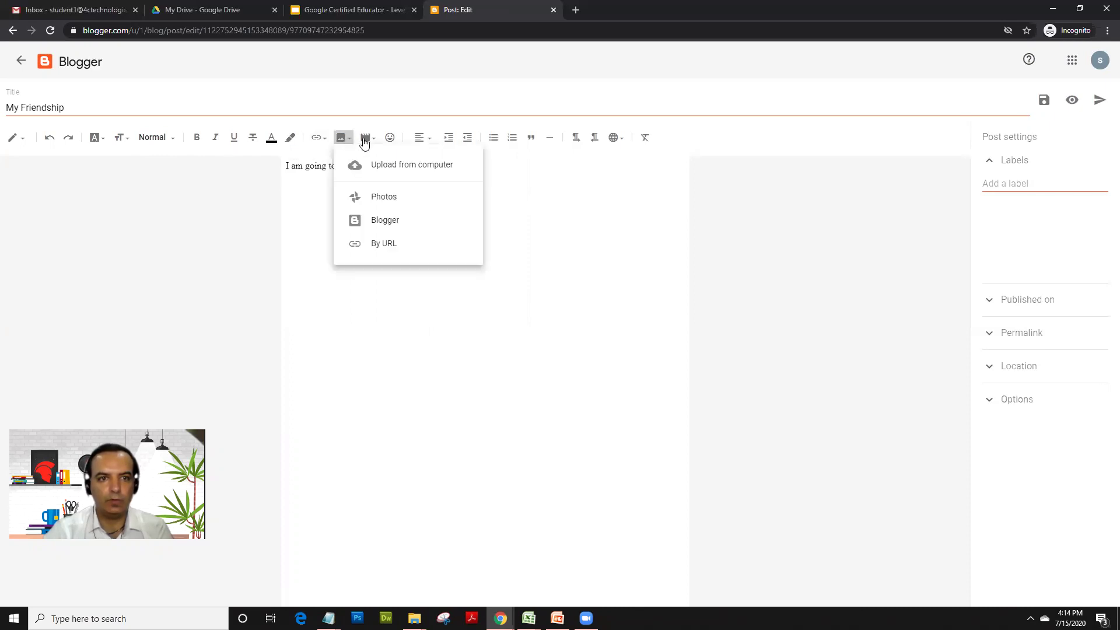
{"action": "left_click", "coordinate": [372, 142]}
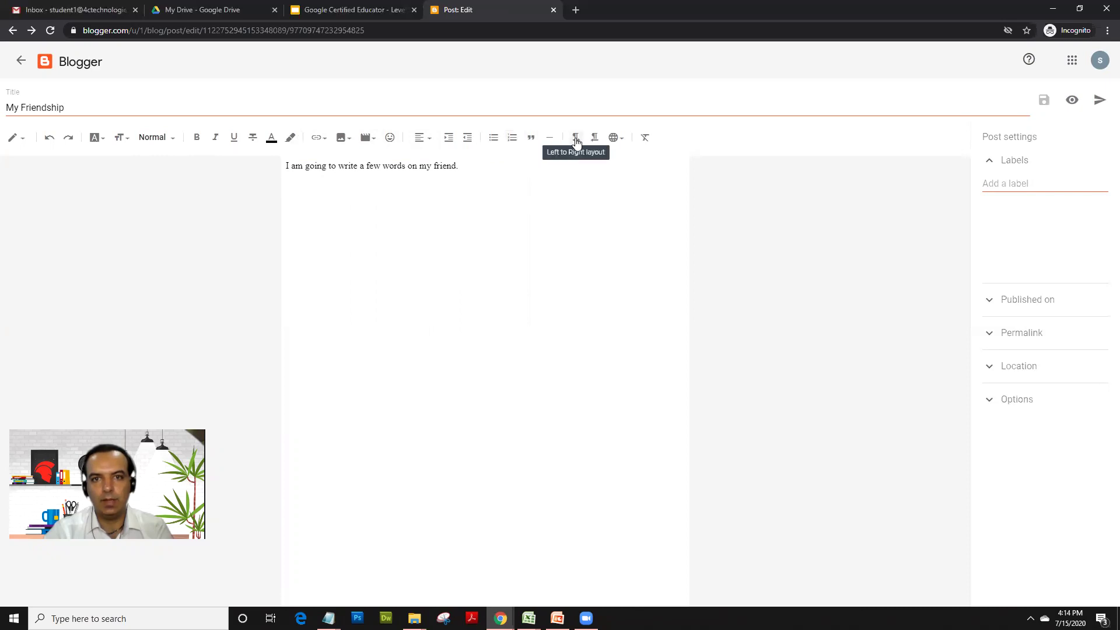
{"action": "left_click", "coordinate": [619, 140]}
{"action": "left_click", "coordinate": [818, 290]}
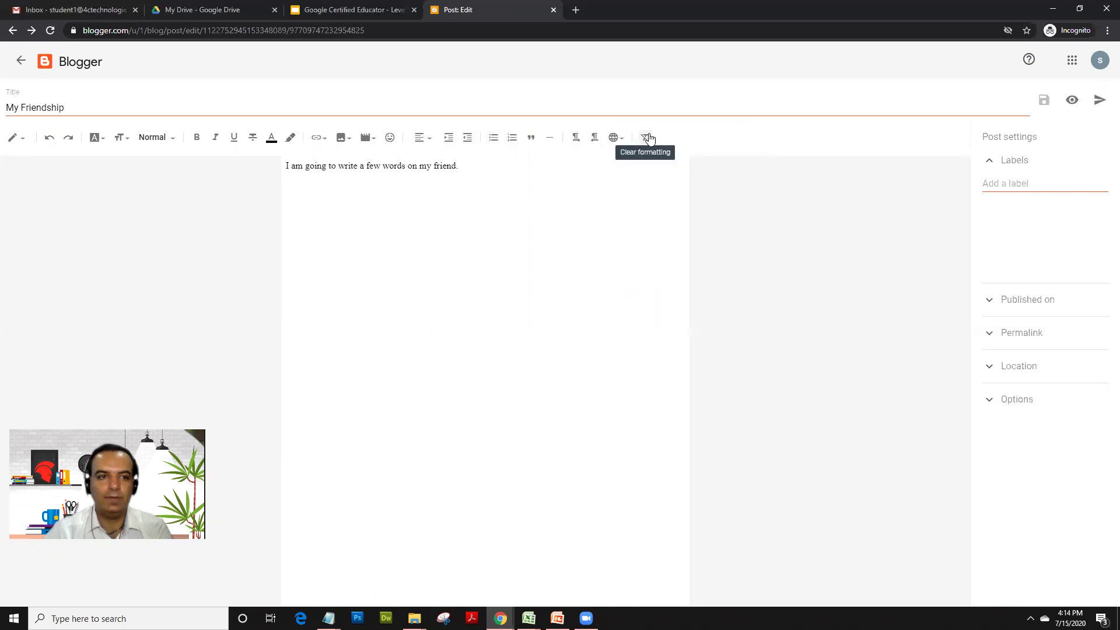
{"action": "left_click", "coordinate": [507, 249]}
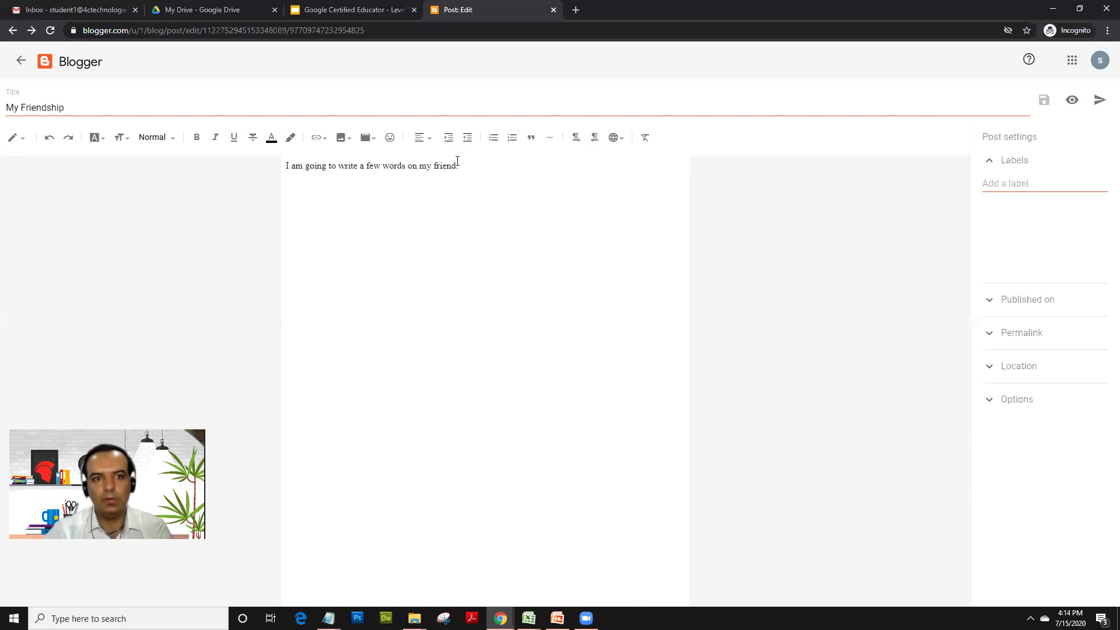
Preview the My Friendship post, save it, then publish and confirm
{"action": "left_click", "coordinate": [1077, 105]}
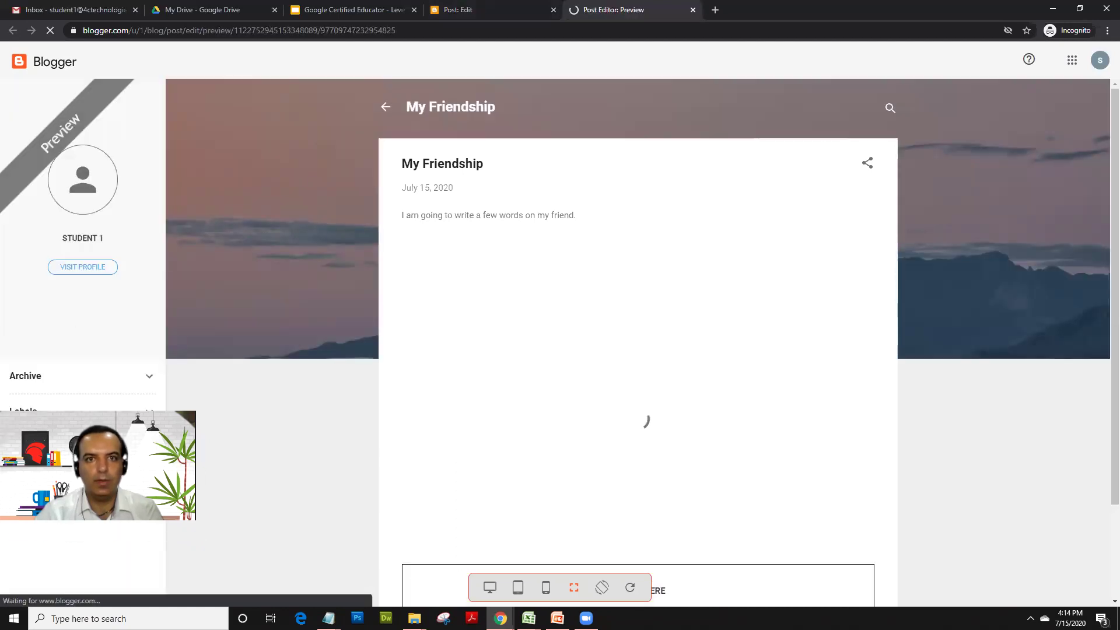
{"action": "key", "text": "ctrl+shift+Tab"}
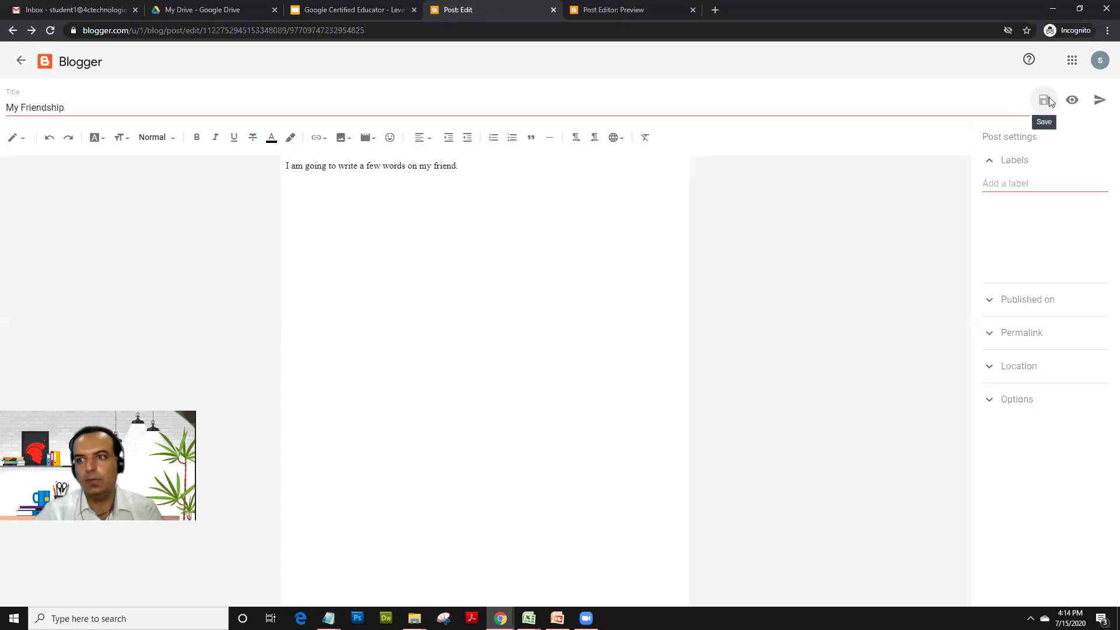
{"action": "left_click", "coordinate": [1044, 101]}
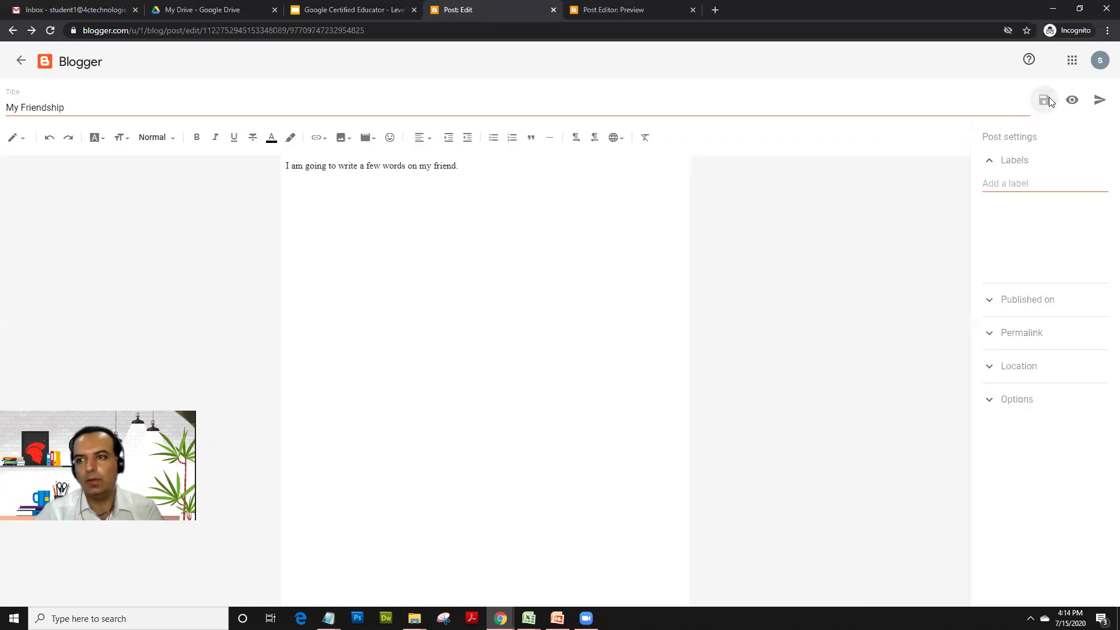
{"action": "left_click", "coordinate": [1097, 106]}
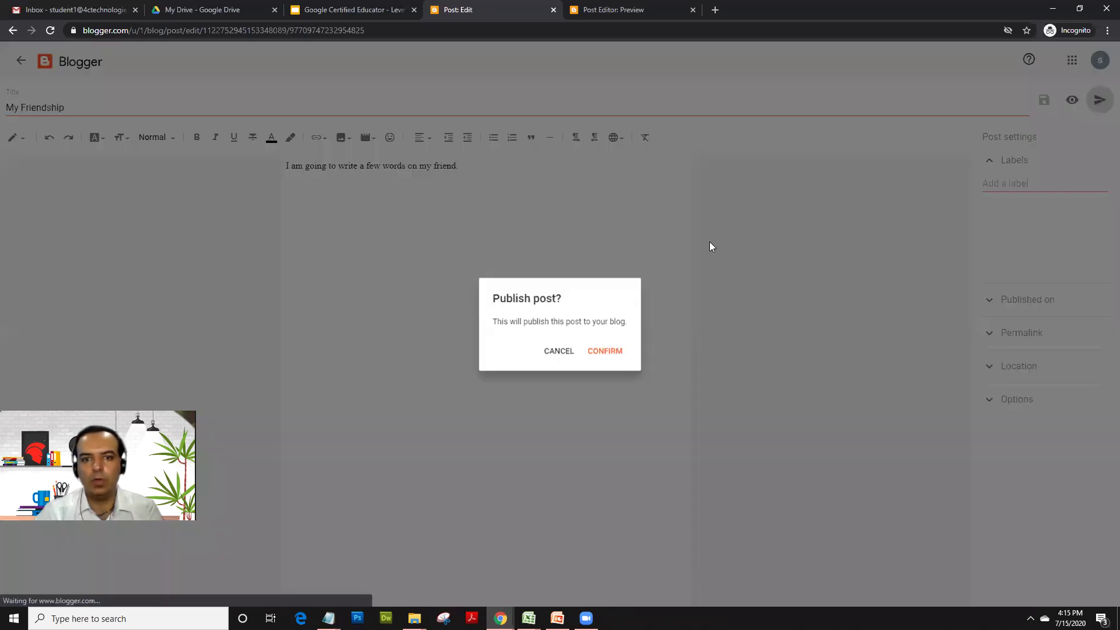
{"action": "left_click", "coordinate": [617, 353]}
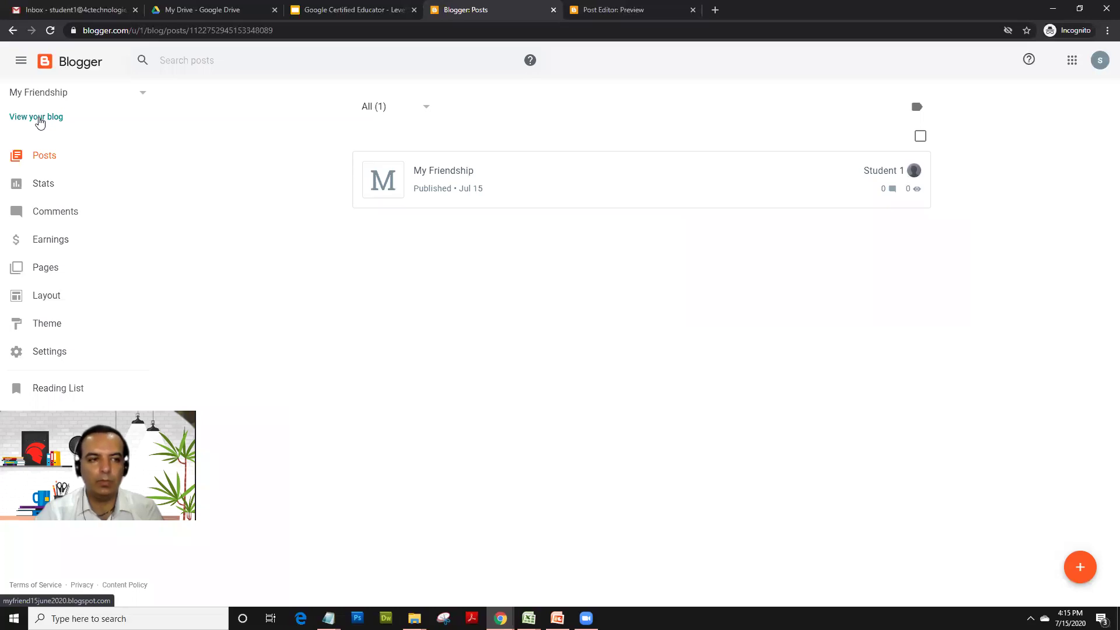
Open the live blog and expand 'Harassment or bullying' on the Report inappropriate content help page
{"action": "left_click", "coordinate": [39, 118]}
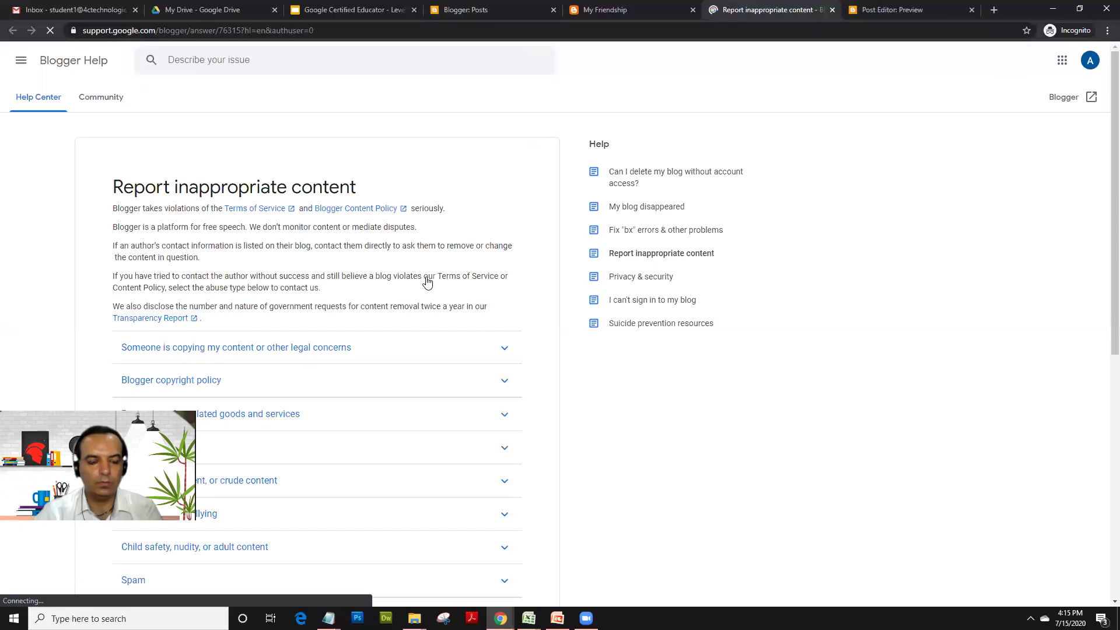
{"action": "scroll", "coordinate": [355, 238], "scroll_direction": "down", "scroll_amount": 3}
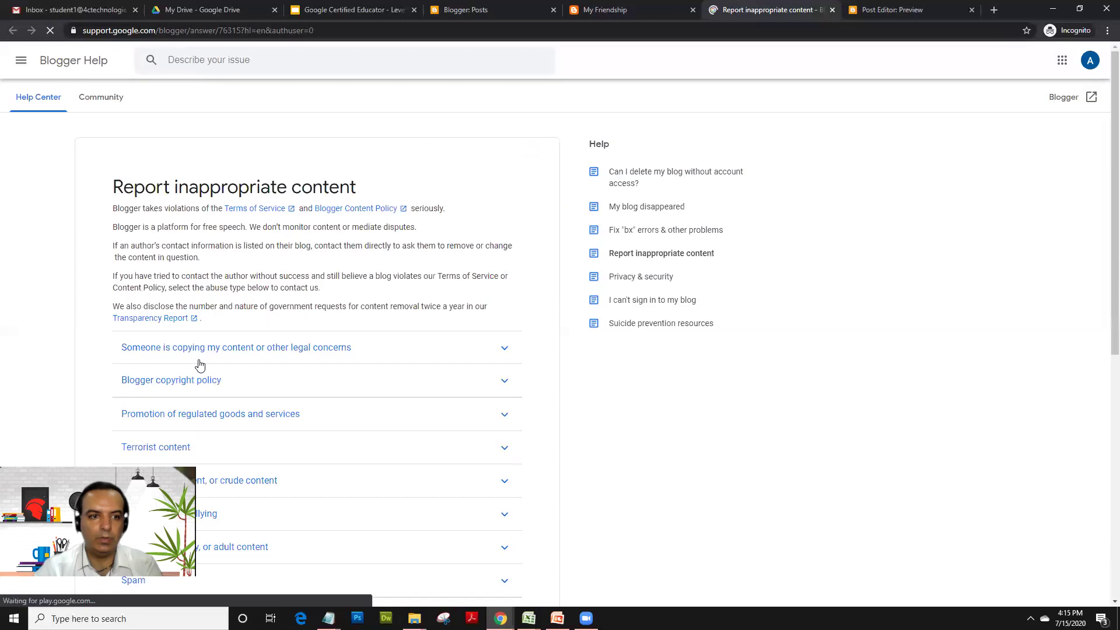
{"action": "scroll", "coordinate": [200, 362], "scroll_direction": "down", "scroll_amount": 3}
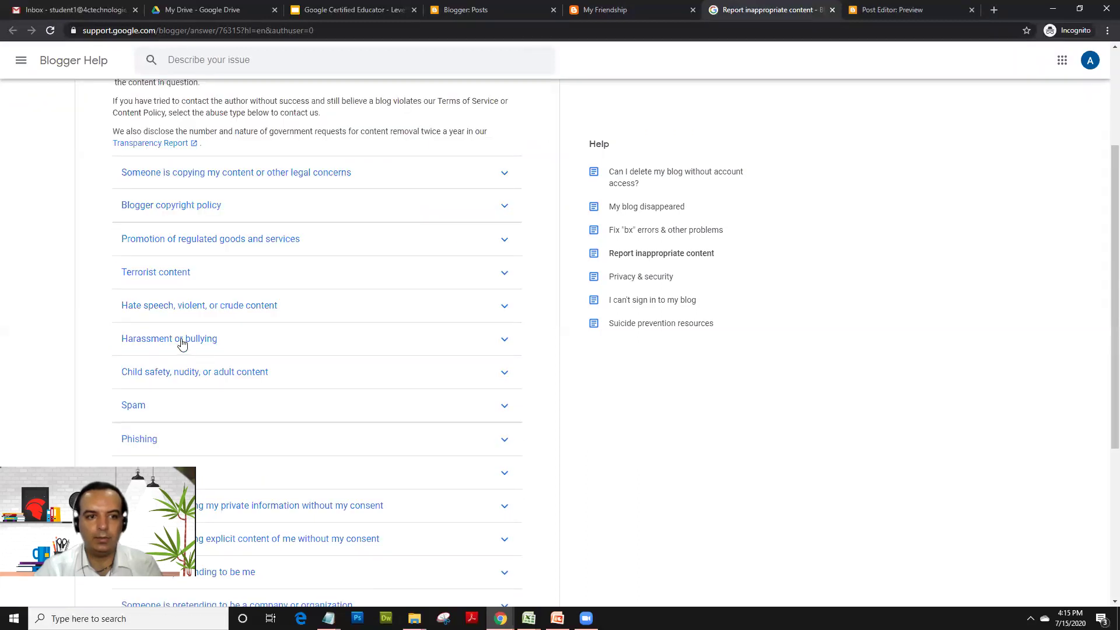
{"action": "left_click", "coordinate": [179, 343]}
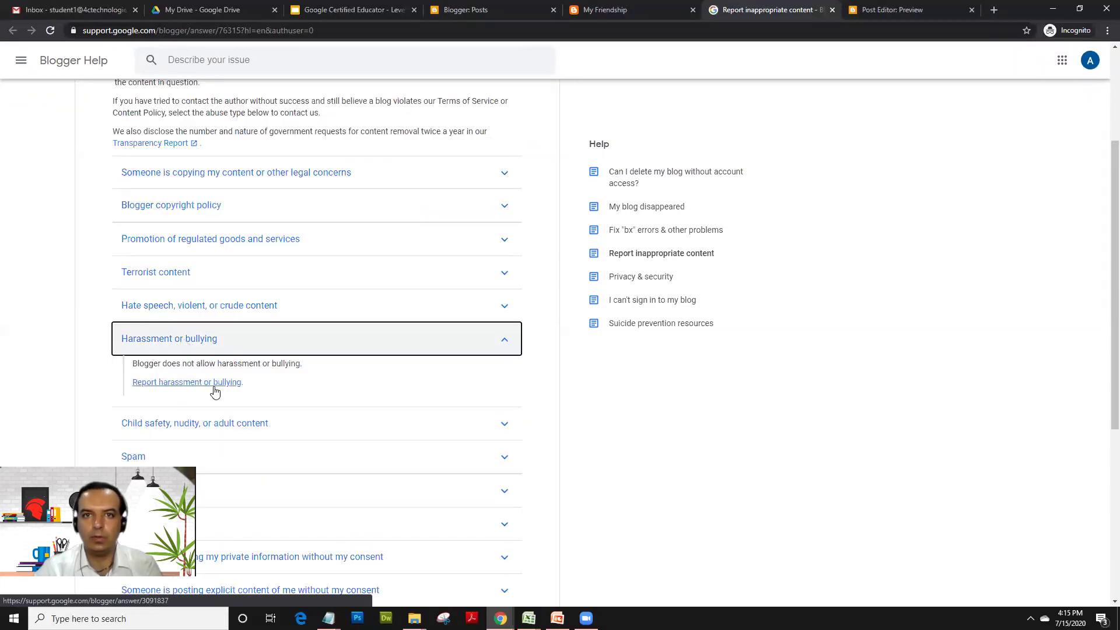
Check the live blog and course slides tabs, then return to the Blogger Posts list
{"action": "left_click", "coordinate": [605, 10]}
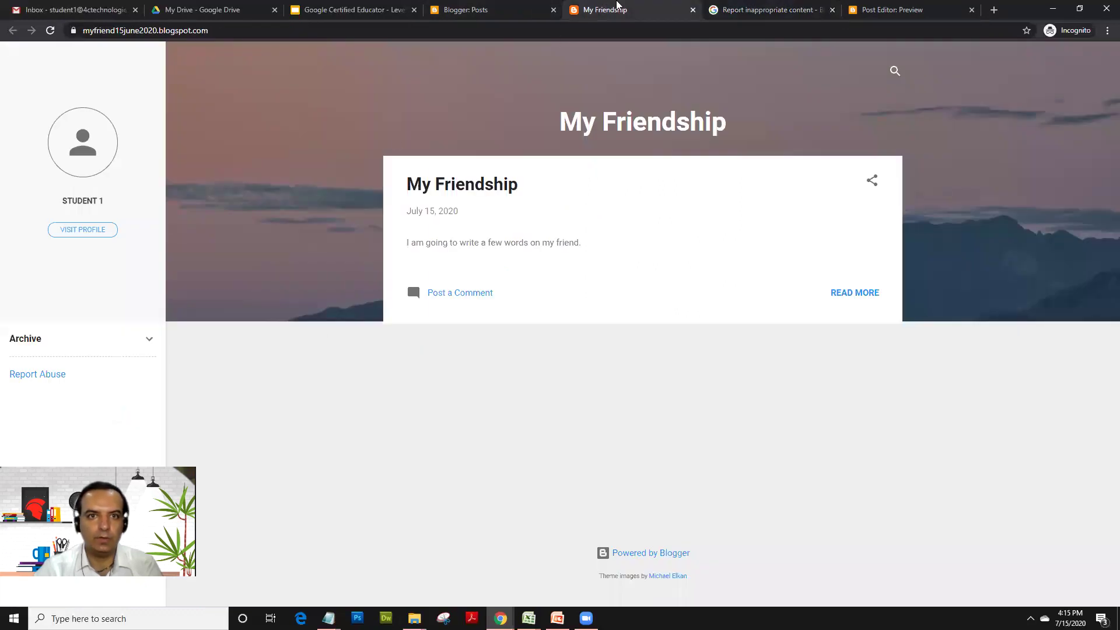
{"action": "left_click", "coordinate": [376, 7]}
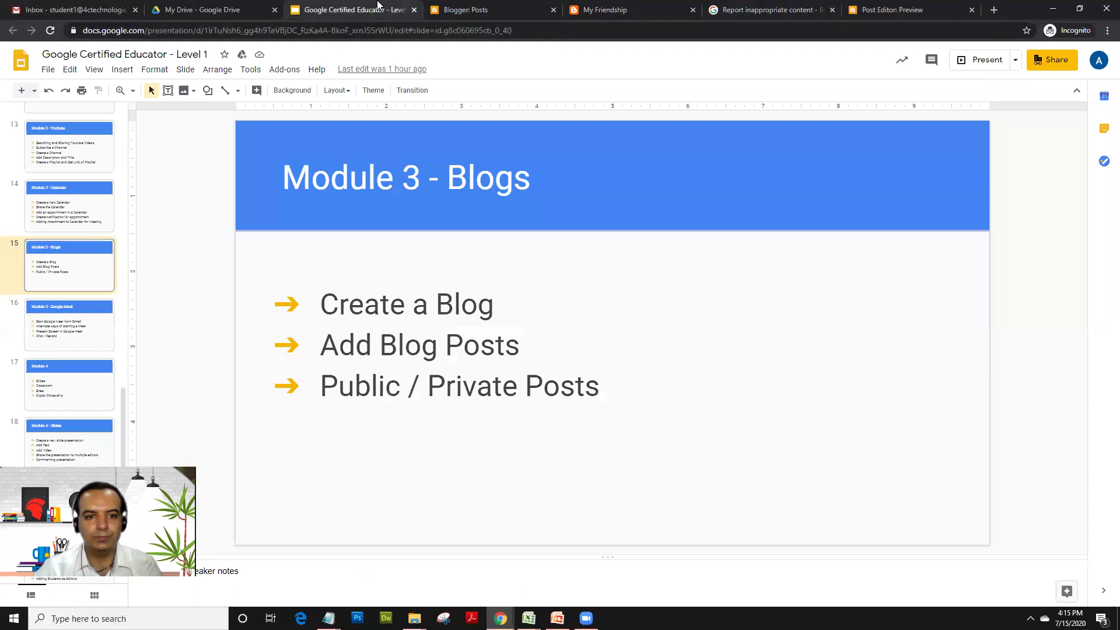
{"action": "left_click", "coordinate": [738, 8]}
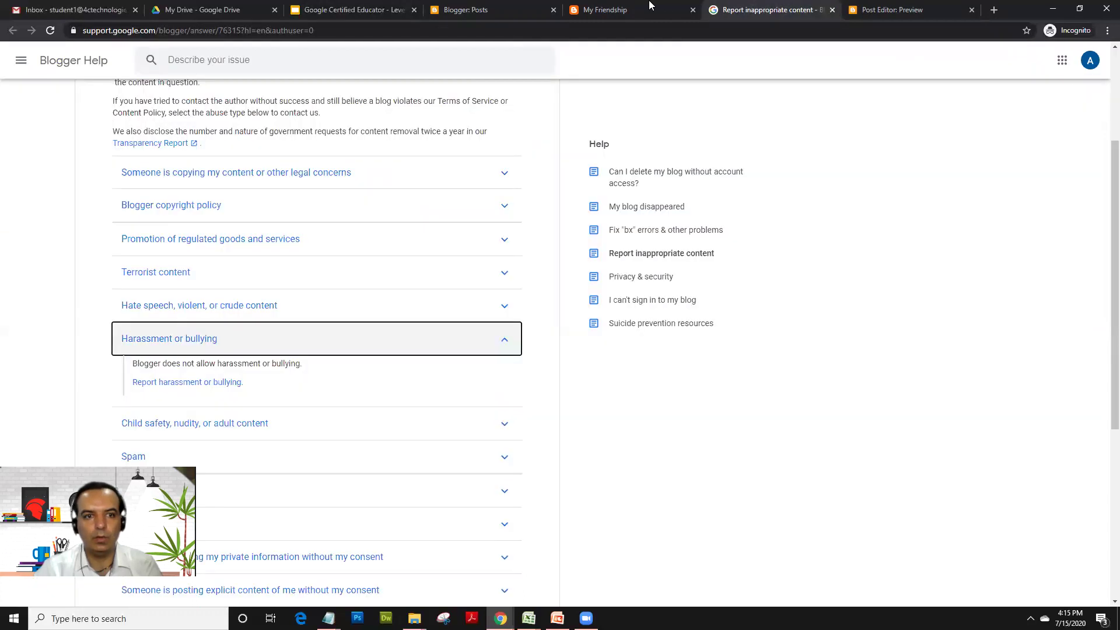
{"action": "left_click", "coordinate": [651, 7]}
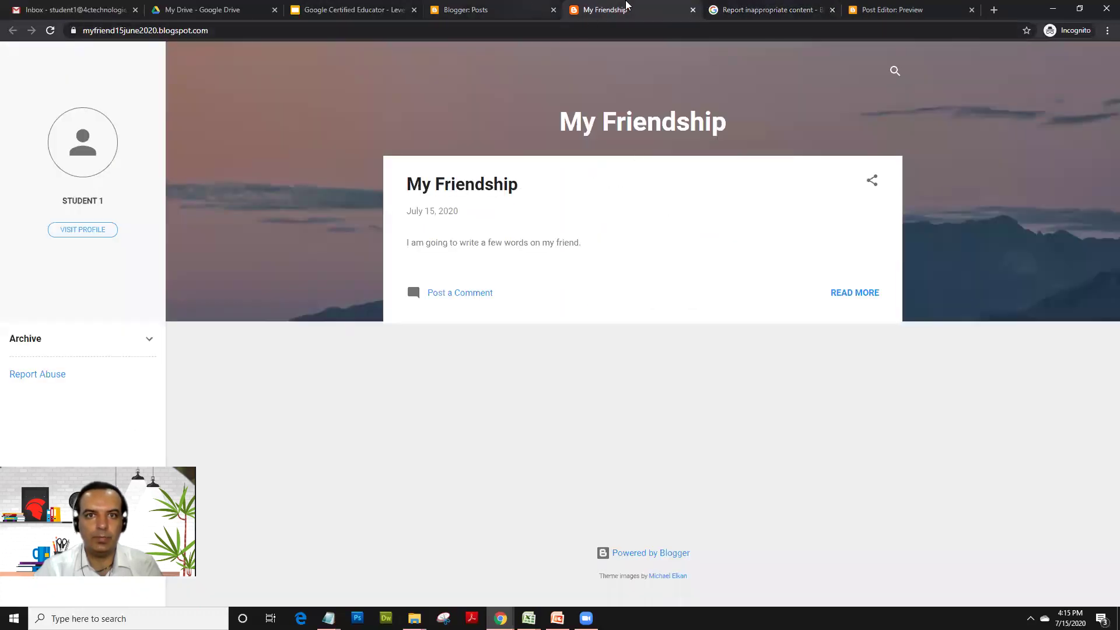
{"action": "left_click", "coordinate": [506, 7]}
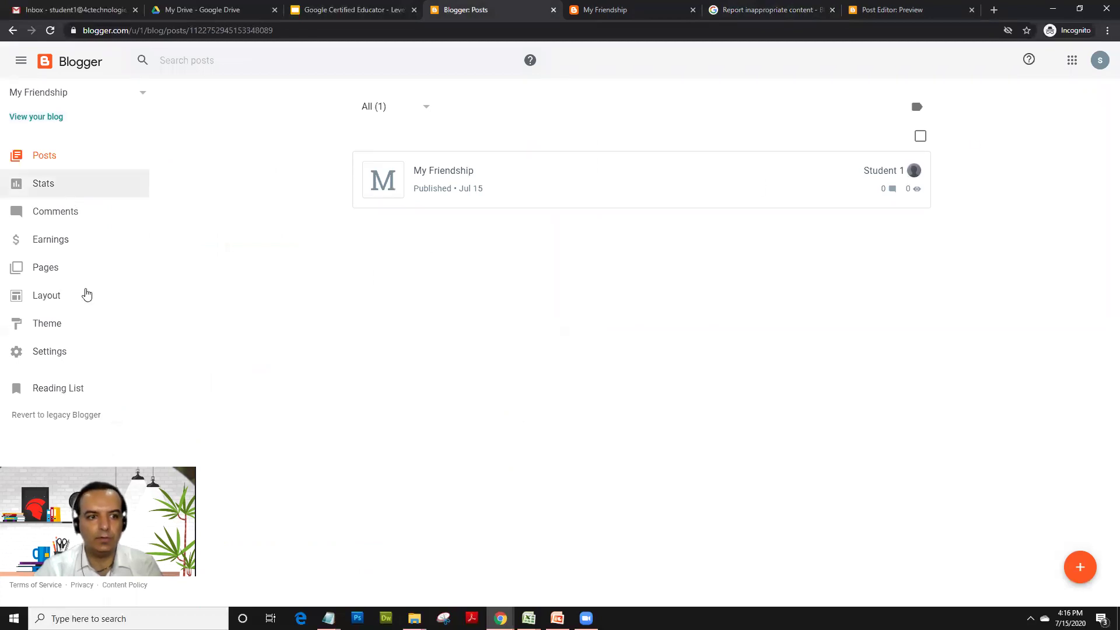
Open the My Friendship blog Settings and scroll to Permissions, showing reader access Public
{"action": "left_click", "coordinate": [56, 364]}
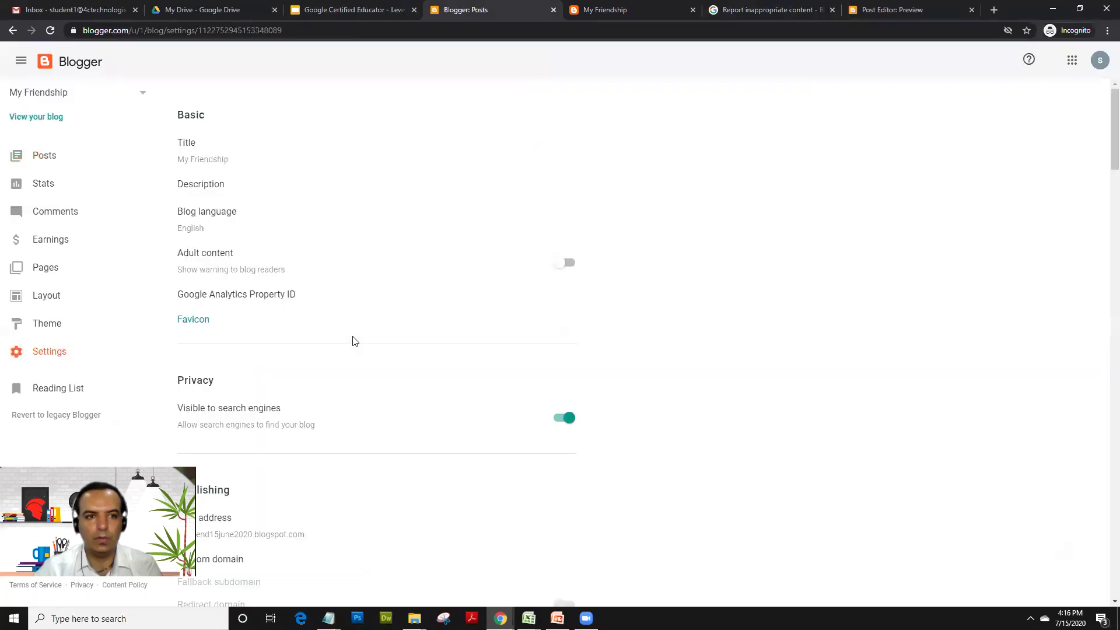
{"action": "scroll", "coordinate": [210, 374], "scroll_direction": "down", "scroll_amount": 3}
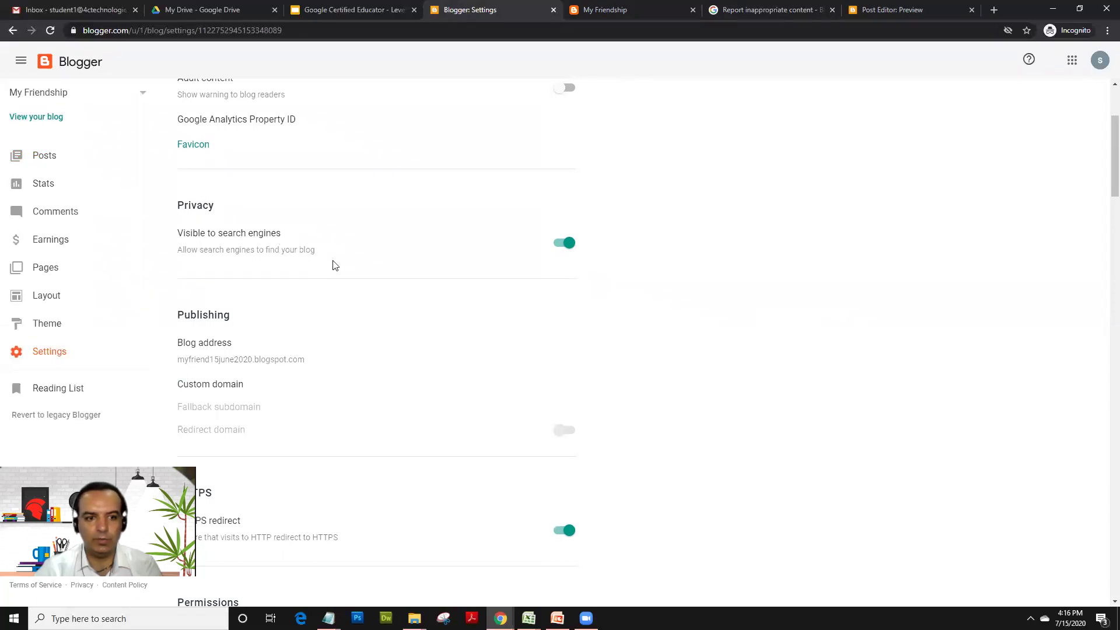
{"action": "scroll", "coordinate": [334, 266], "scroll_direction": "down", "scroll_amount": 3}
{"action": "scroll", "coordinate": [334, 267], "scroll_direction": "down", "scroll_amount": 3}
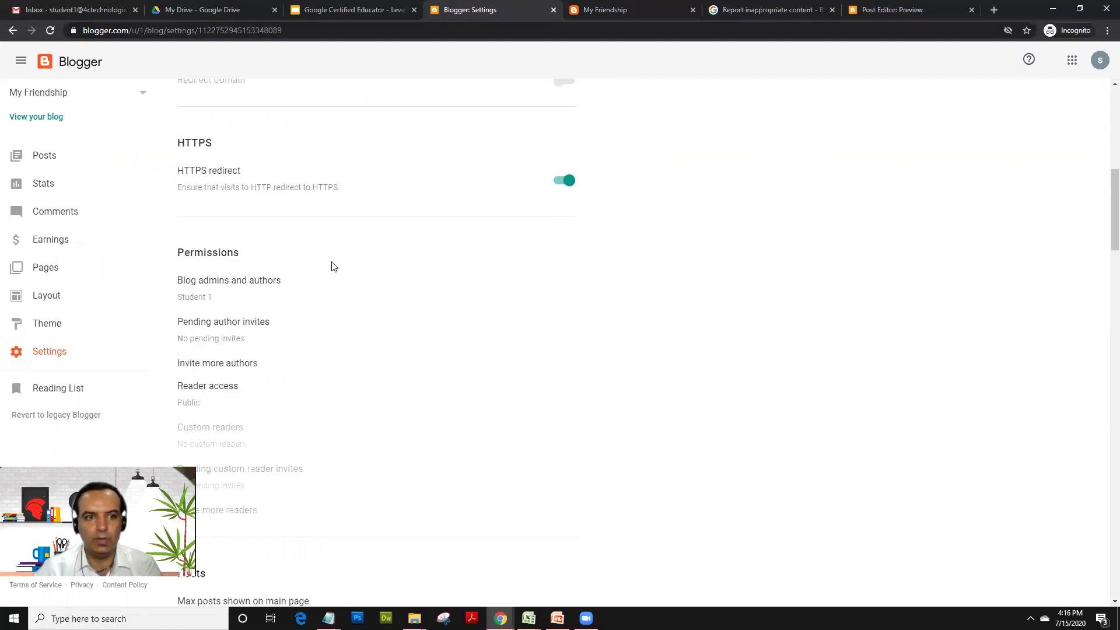
{"action": "scroll", "coordinate": [334, 267], "scroll_direction": "down", "scroll_amount": 1}
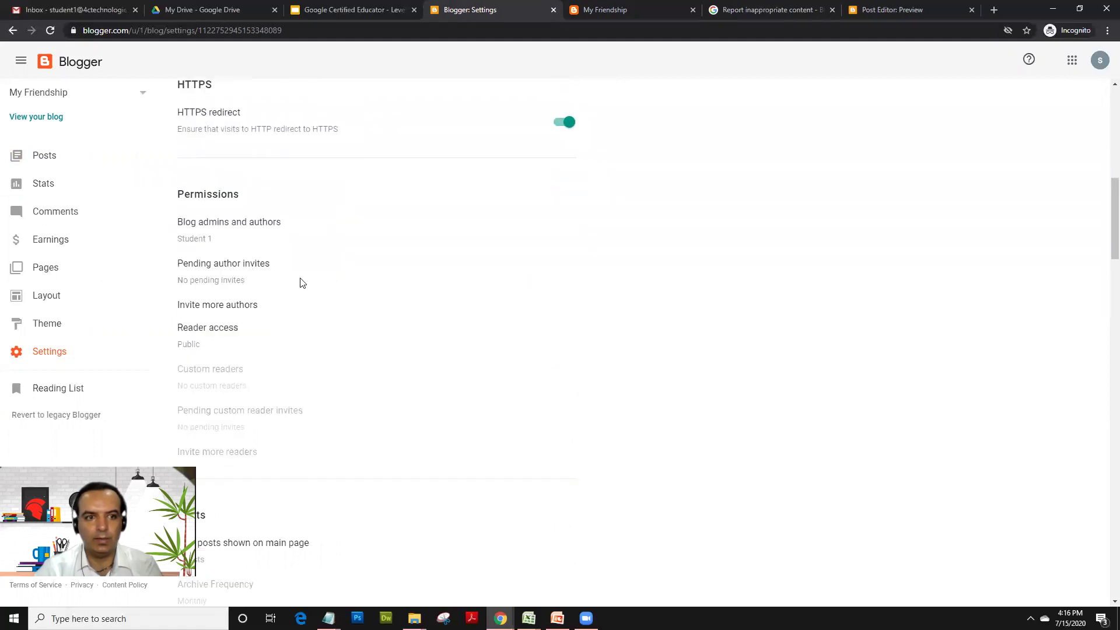
{"action": "left_click", "coordinate": [220, 330]}
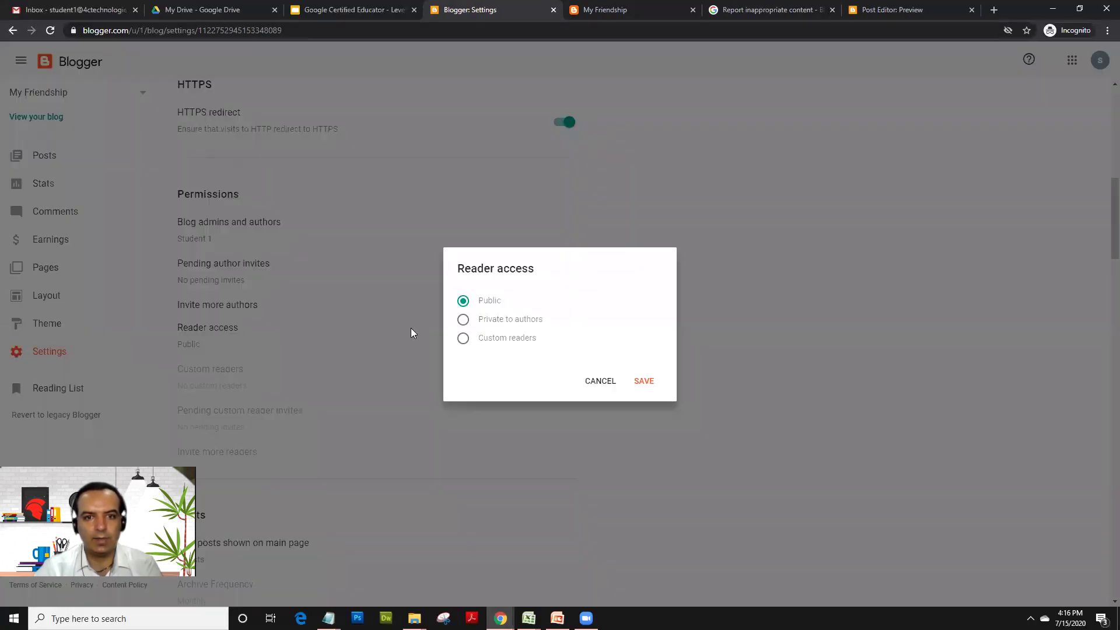
{"action": "left_click", "coordinate": [462, 326]}
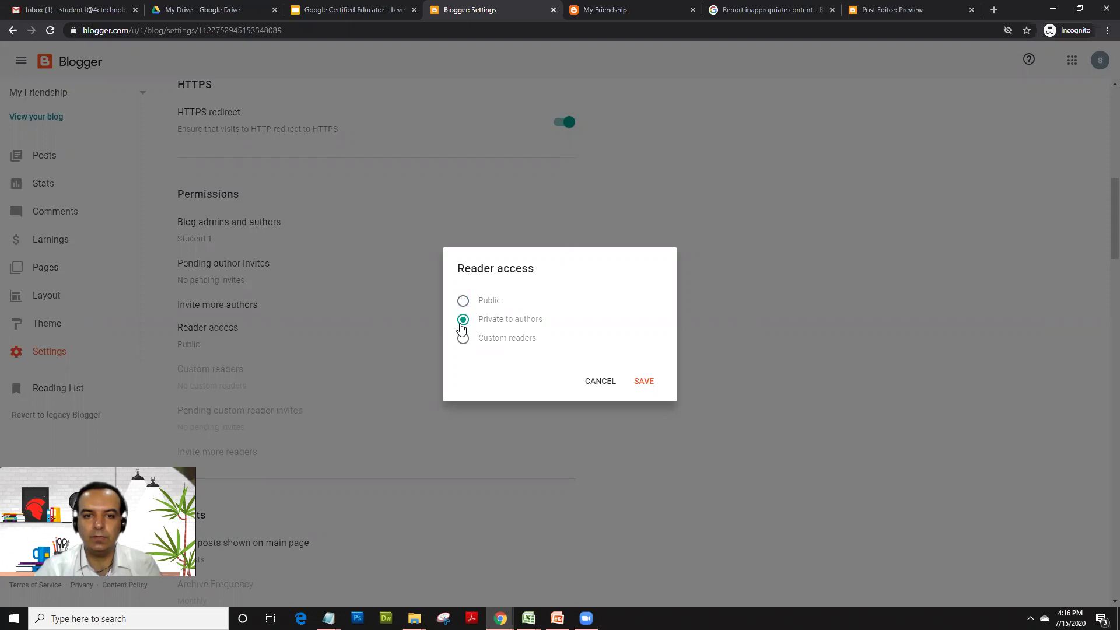
{"action": "left_click", "coordinate": [464, 343]}
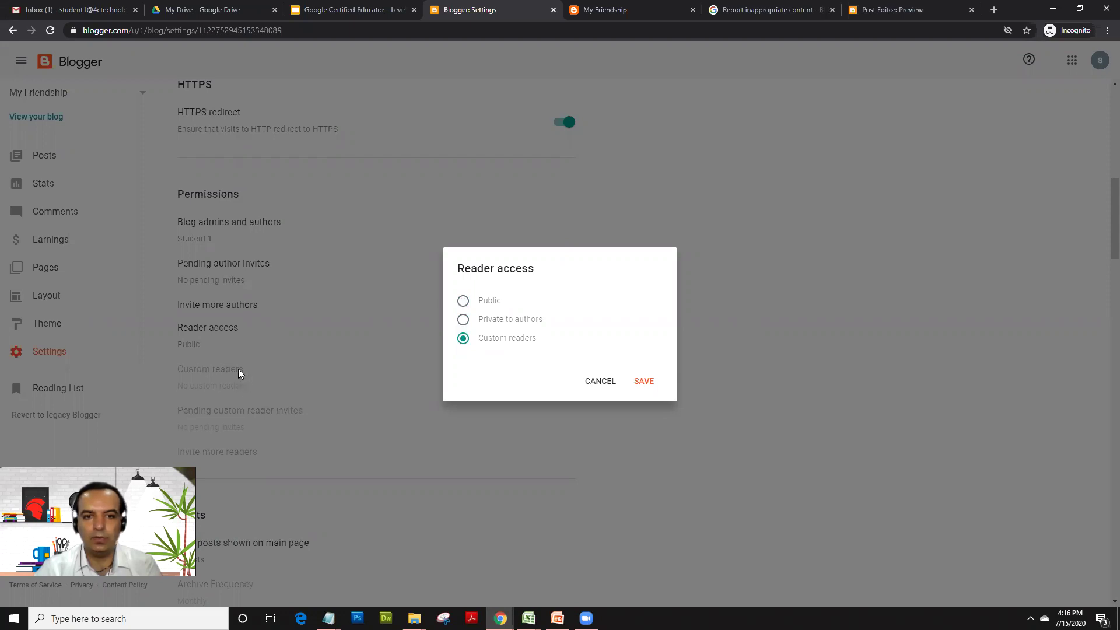
{"action": "left_click", "coordinate": [463, 319]}
{"action": "left_click", "coordinate": [463, 301]}
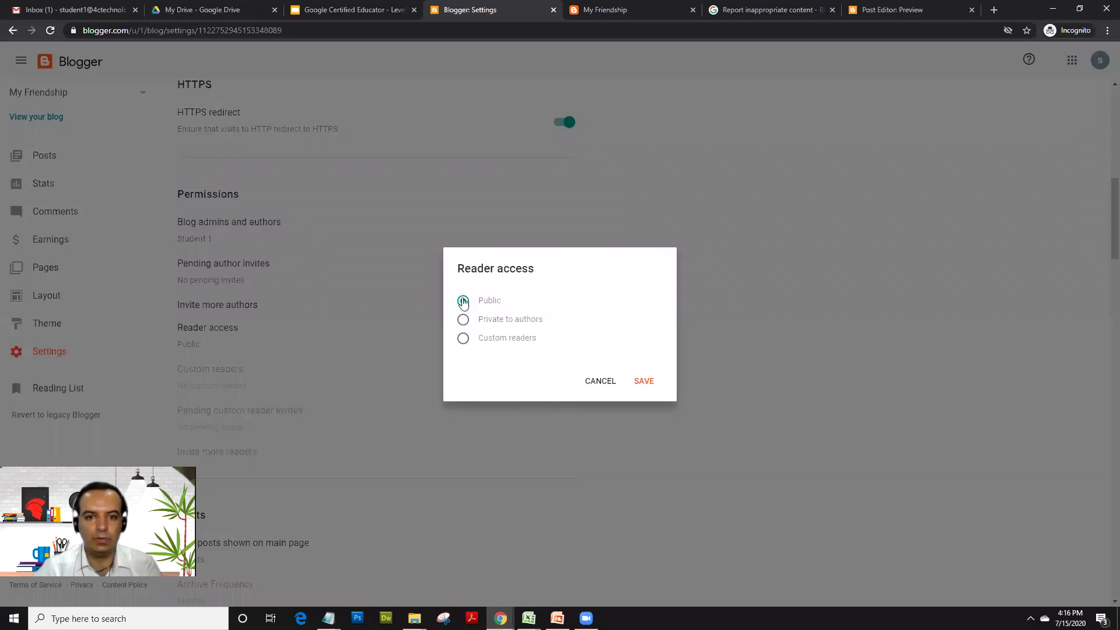
{"action": "left_click", "coordinate": [645, 381]}
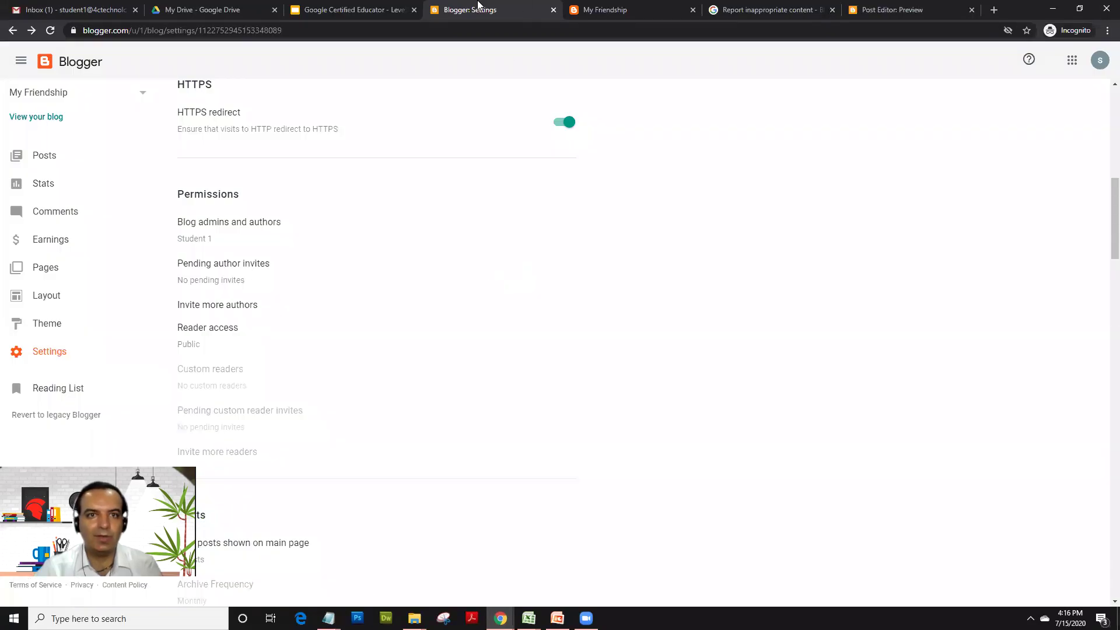
Check the Blogger help article and post preview, close the preview tab, and return to the Module 3 - Blogs slide
{"action": "left_click", "coordinate": [348, 9]}
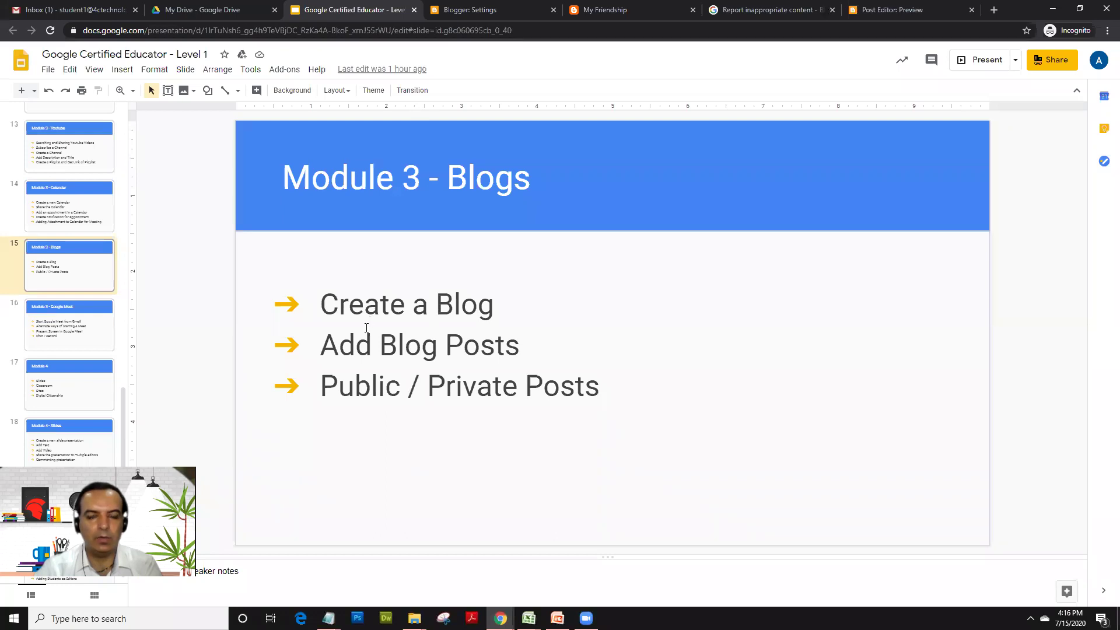
{"action": "left_click", "coordinate": [730, 8]}
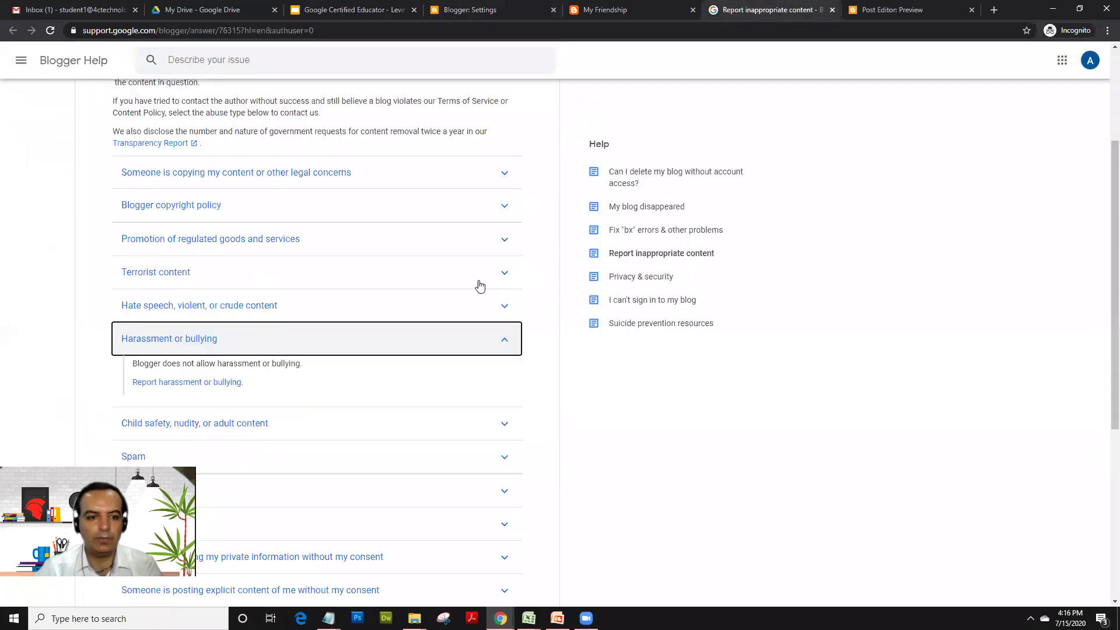
{"action": "left_click", "coordinate": [853, 8]}
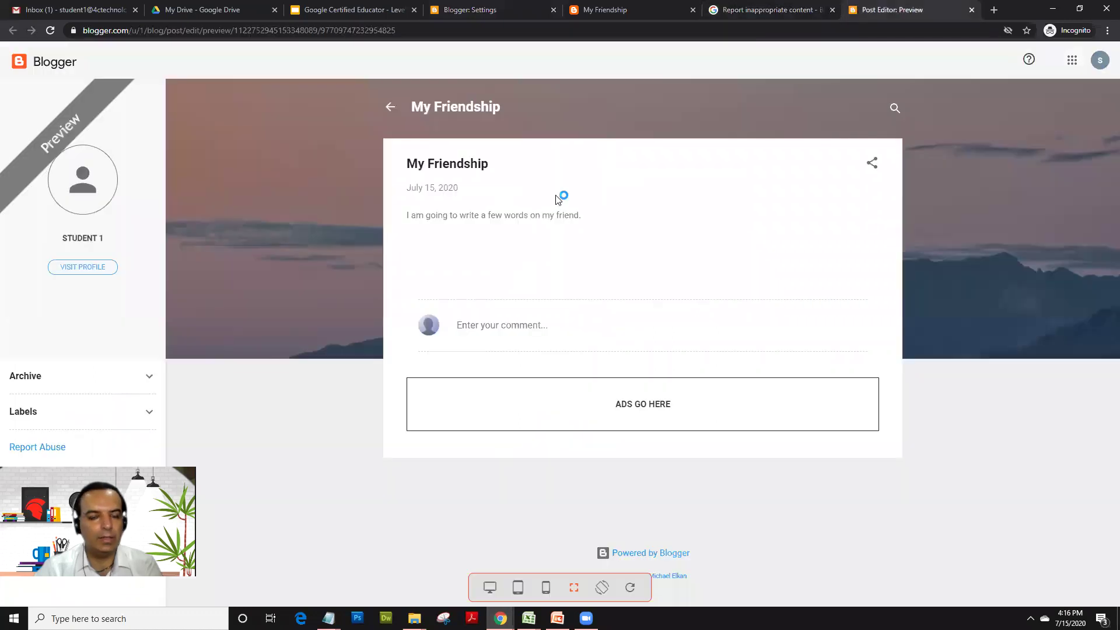
{"action": "left_click", "coordinate": [973, 10]}
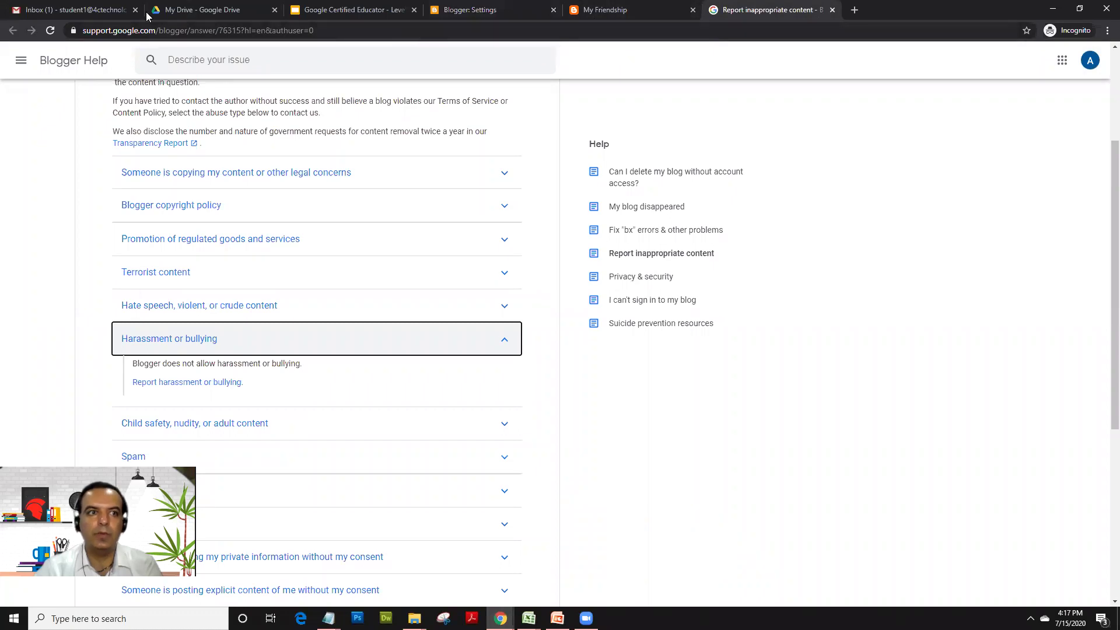
{"action": "left_click", "coordinate": [372, 9]}
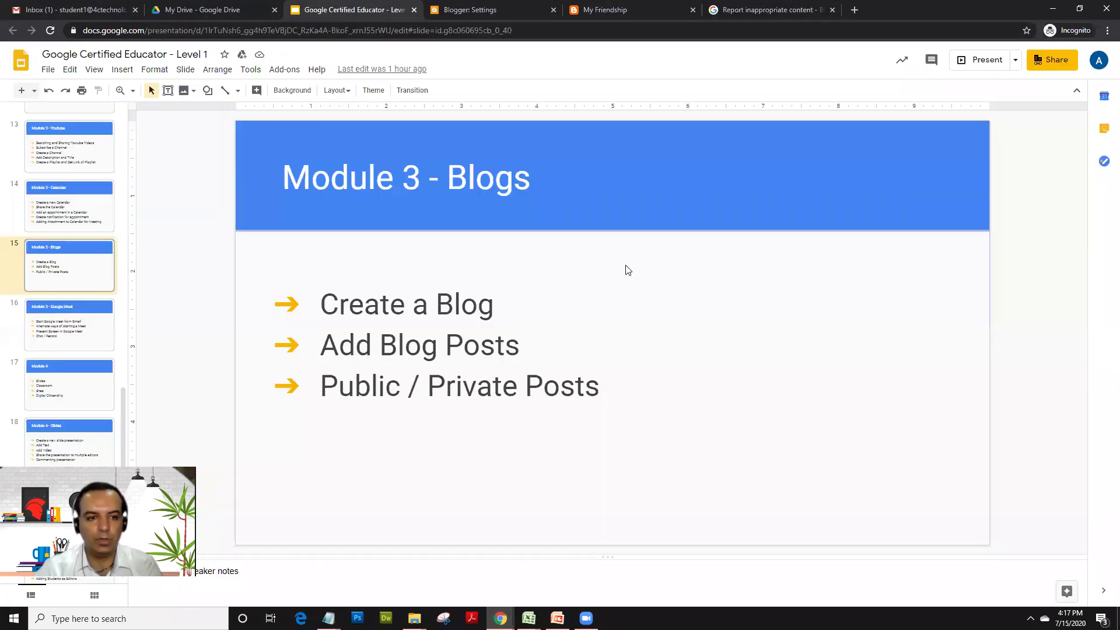